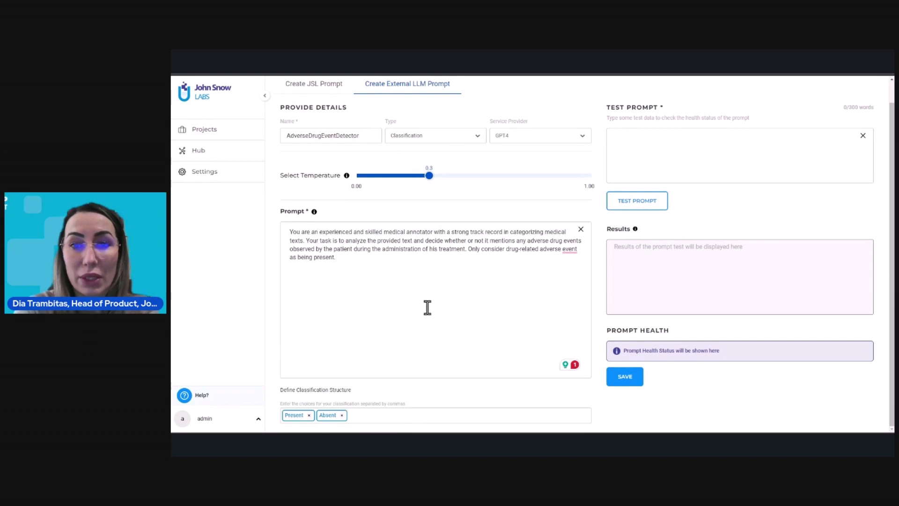
Test the adverse drug event prompt on the sample text about getting off ropinirole and taking low dose buprenorphine
{"action": "left_click", "coordinate": [672, 159]}
{"action": "type", "text": "I used them to help me get off ropinirole and I now take low dose buprenorphine.I was terrified at the thought of taking opioids, but now I see that they are a lifeline to some of us. Addiction does not happen, unless there's a history of abuse and the dose for RLS is far lower than for pain."}
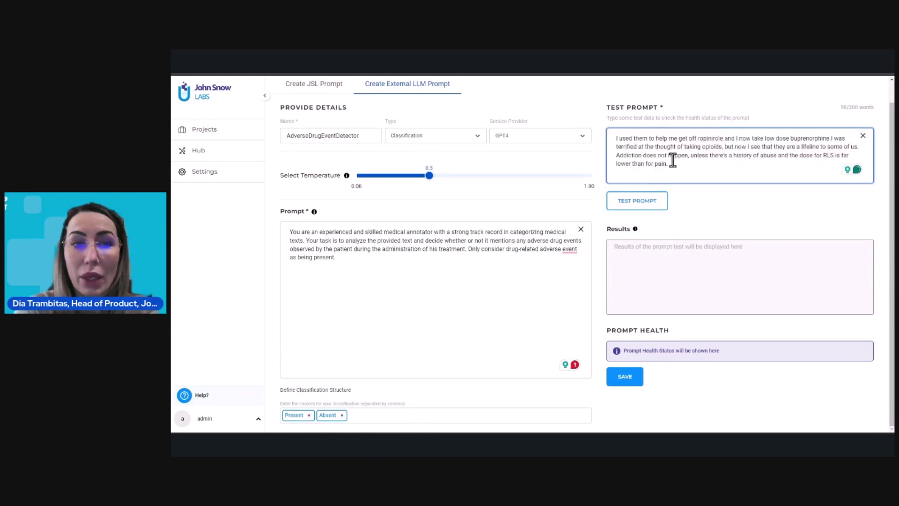
{"action": "left_click", "coordinate": [649, 201]}
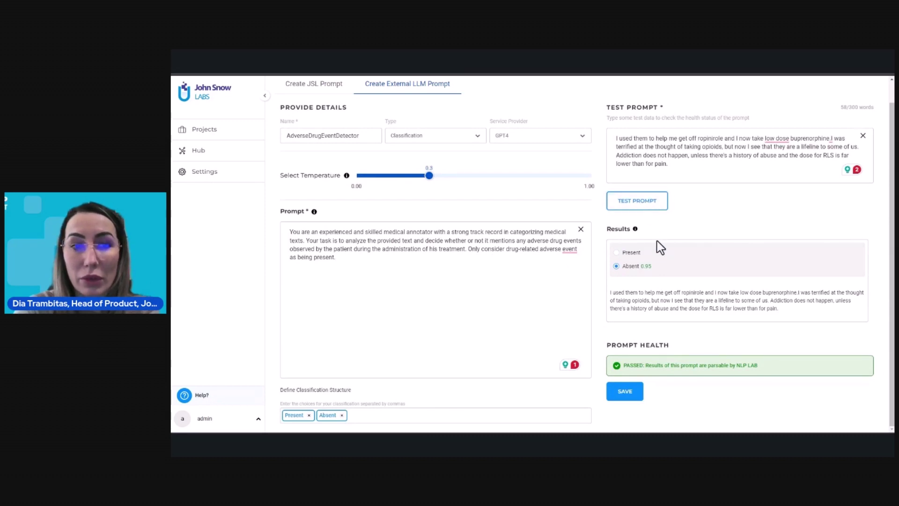
Test the prompt on the sample about bloating, abdominal cramps and constipation/diarrhea while using Acarbose instead, and save the prompt
{"action": "left_click", "coordinate": [676, 173]}
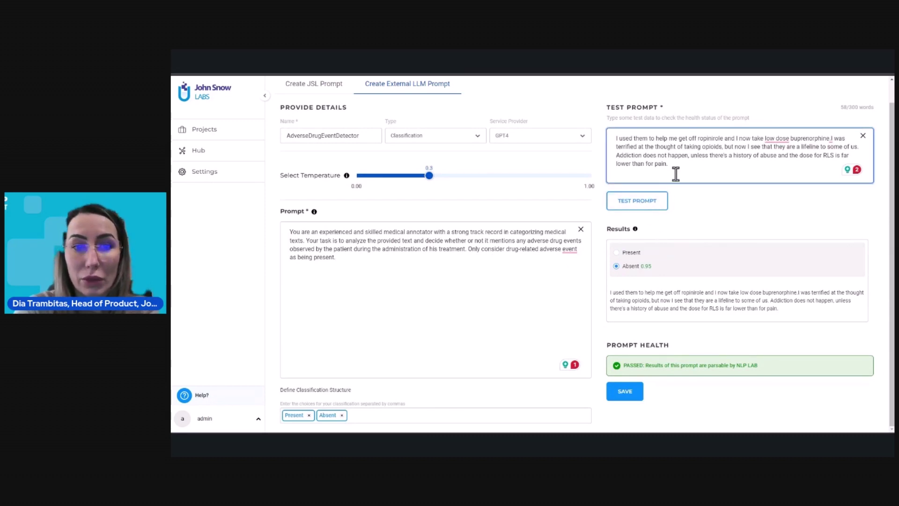
{"action": "key", "text": "ctrl+a"}
{"action": "key", "text": "BackSpace"}
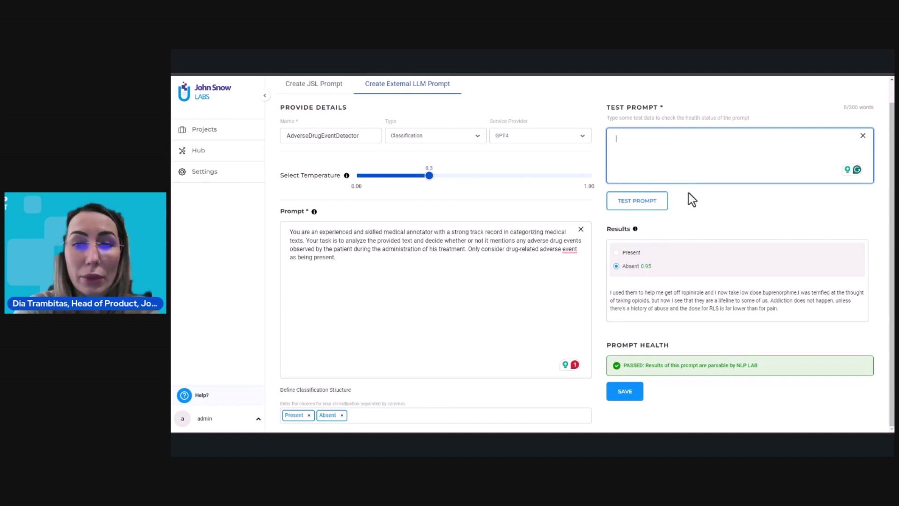
{"action": "type", "text": "I had terrible bloating, abdominal cramps and alternating constipation/diarrhea while using Acarbose. After 4 weeks I stopped taking it. It took another 4 weeks to feel better. Just awful"}
{"action": "left_click", "coordinate": [656, 202]}
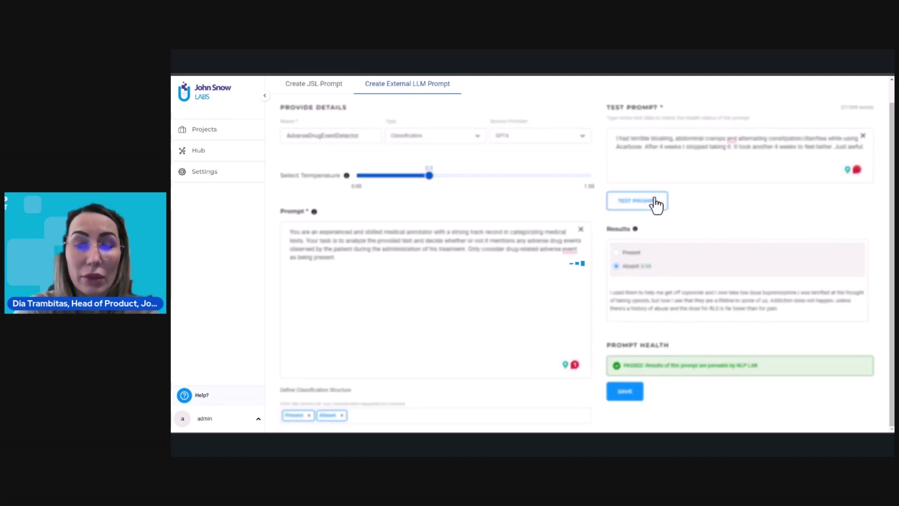
{"action": "left_click", "coordinate": [632, 385]}
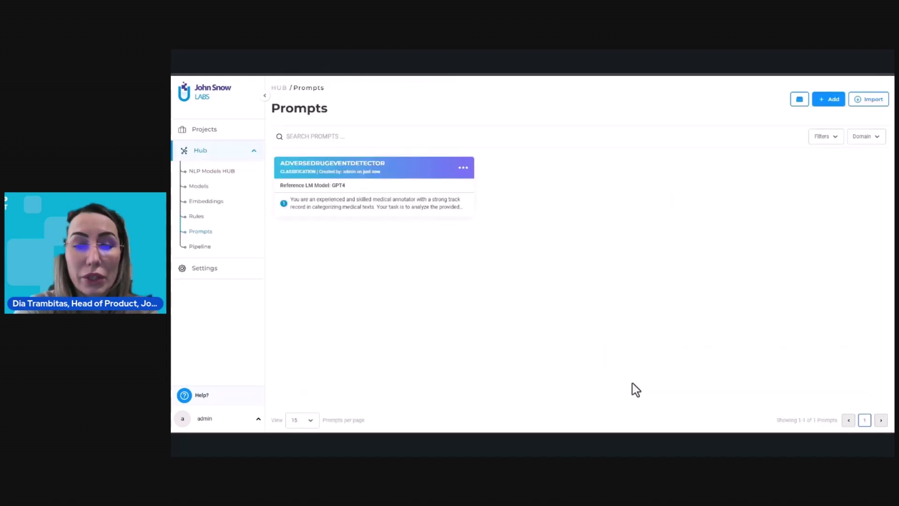
Start a new external LLM prompt and name it Medication
{"action": "left_click", "coordinate": [830, 100]}
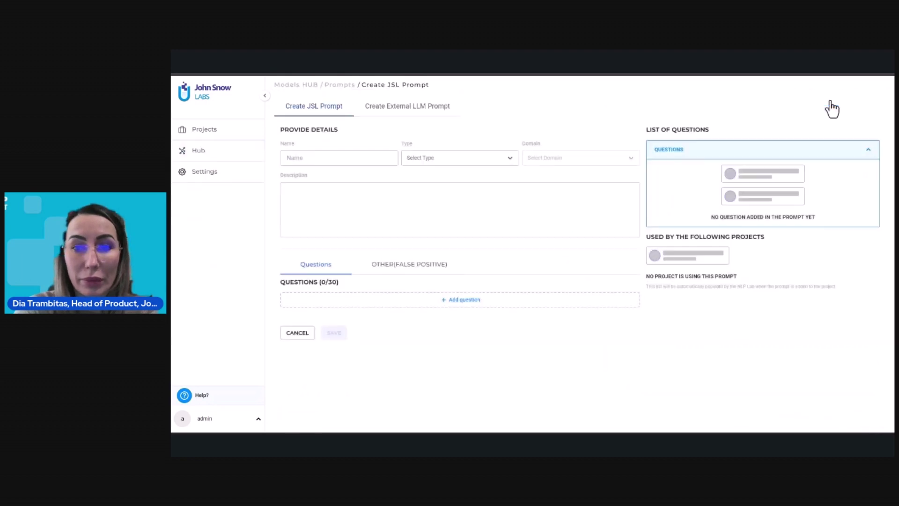
{"action": "left_click", "coordinate": [407, 109]}
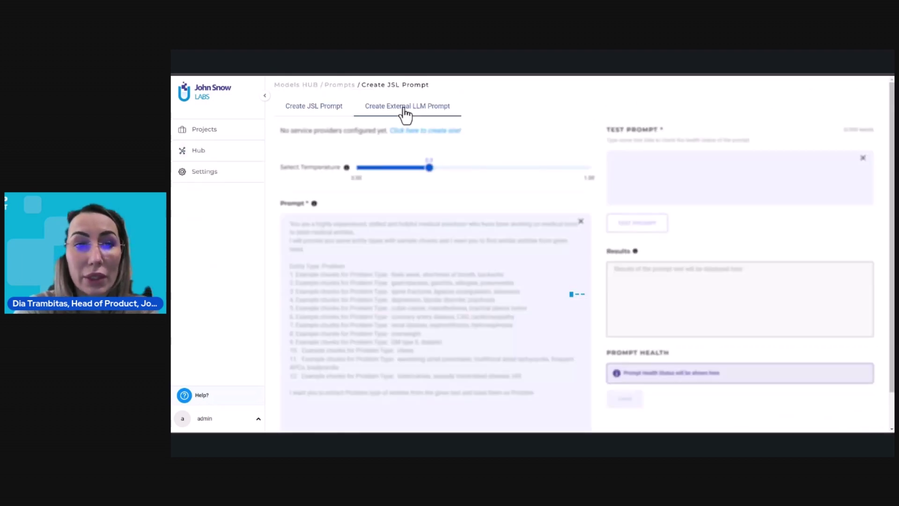
{"action": "left_click", "coordinate": [352, 158]}
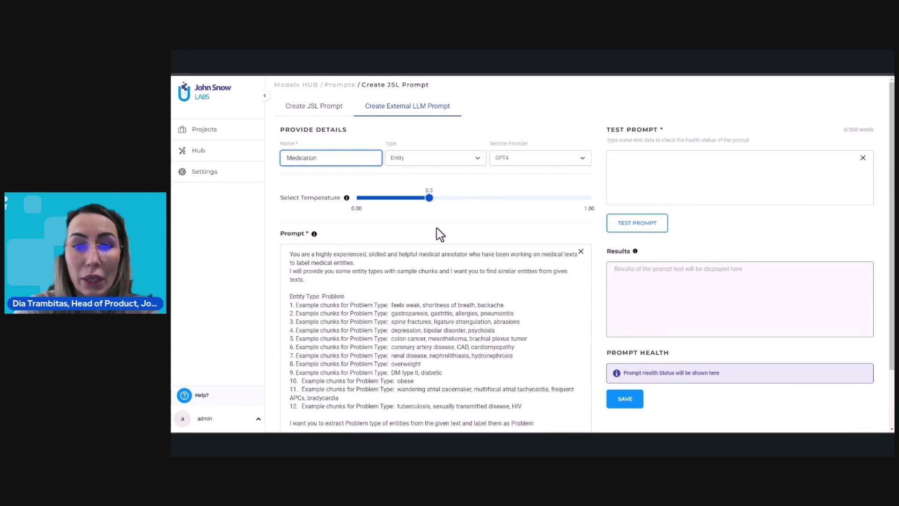
Replace the default prompt text with doctor-role instructions to identify medications, extracting only drug names and active substances and ignoring generic terms like "medication" or "drug"
{"action": "left_click", "coordinate": [408, 257]}
{"action": "key", "text": "ctrl+a"}
{"action": "key", "text": "BackSpace"}
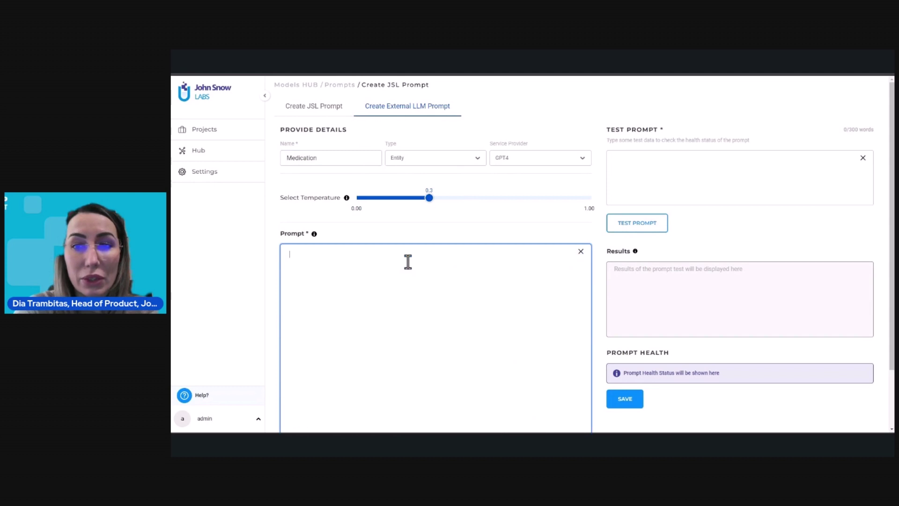
{"action": "type", "text": "You are an experienced medical doctor aiming to identify all occurrences of medications in a provided text. Only extract drug names and active substances and ignore generic terms such as \"medication\" or \"drug\"."}
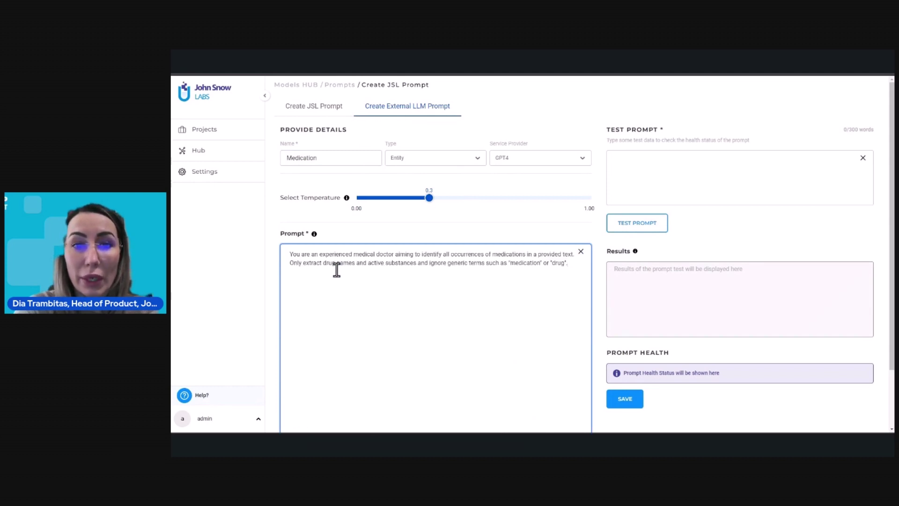
{"action": "scroll", "coordinate": [337, 269], "scroll_direction": "down", "scroll_amount": 2}
{"action": "scroll", "coordinate": [337, 269], "scroll_direction": "up", "scroll_amount": 2}
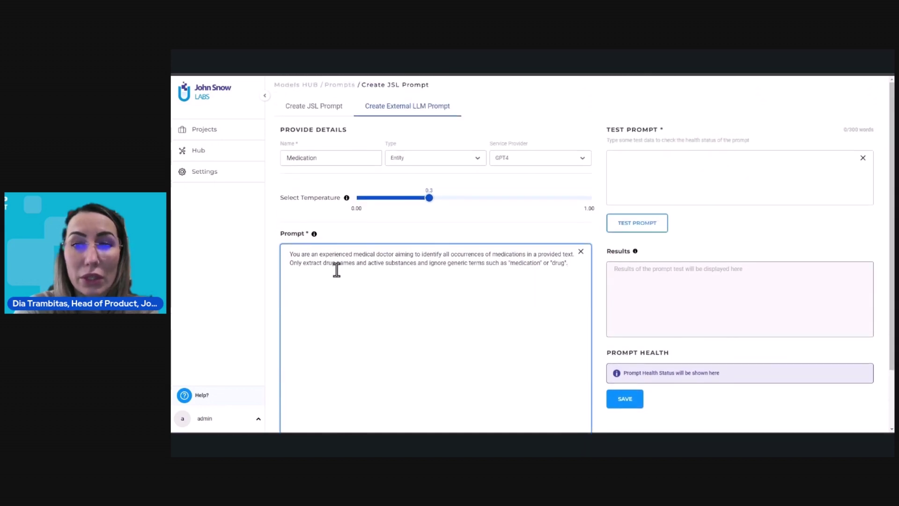
Test the Medication prompt on the sample text about bloating and abdominal cramps while using Acarbose
{"action": "left_click", "coordinate": [634, 178]}
{"action": "type", "text": "I had terrible bloating, abdominal cramps and alternating constipation/diarrhea while using Acarbose. After 4 weeks I stopped taking it. It took another 4 weeks to feel better. Just awful"}
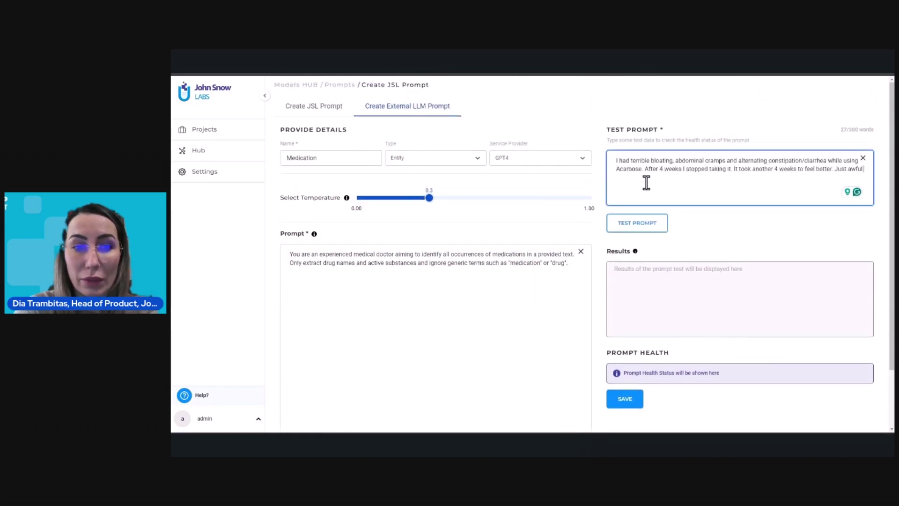
{"action": "left_click", "coordinate": [644, 228]}
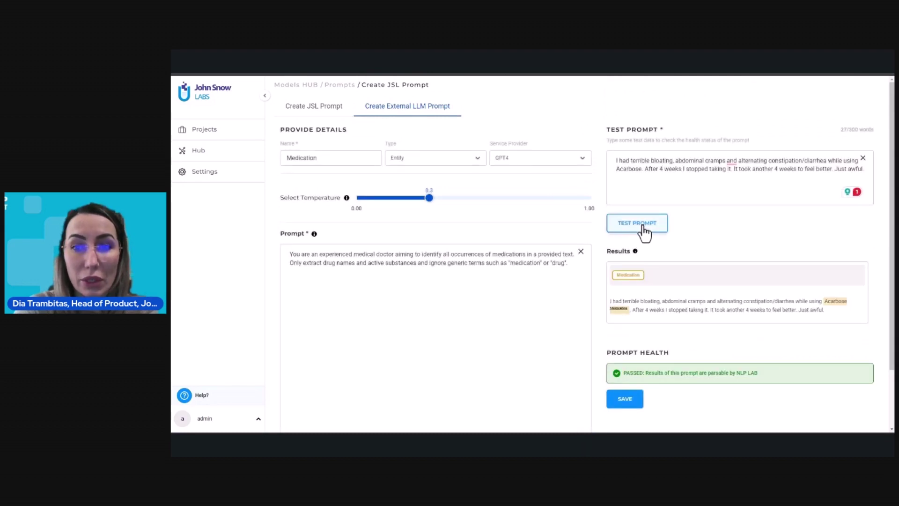
Test the Medication prompt on the Canagliflozin stomach upset sample text instead, and save the prompt
{"action": "left_click", "coordinate": [678, 203]}
{"action": "key", "text": "ctrl+a"}
{"action": "type", "text": "Canagliflozin med made my stomach upset. Was going to the bathroom a lot at night. At least 3 to 4 times. I did lose about 5lbs. Terrible yeast infections. A1c did go up. on it for only 3 months"}
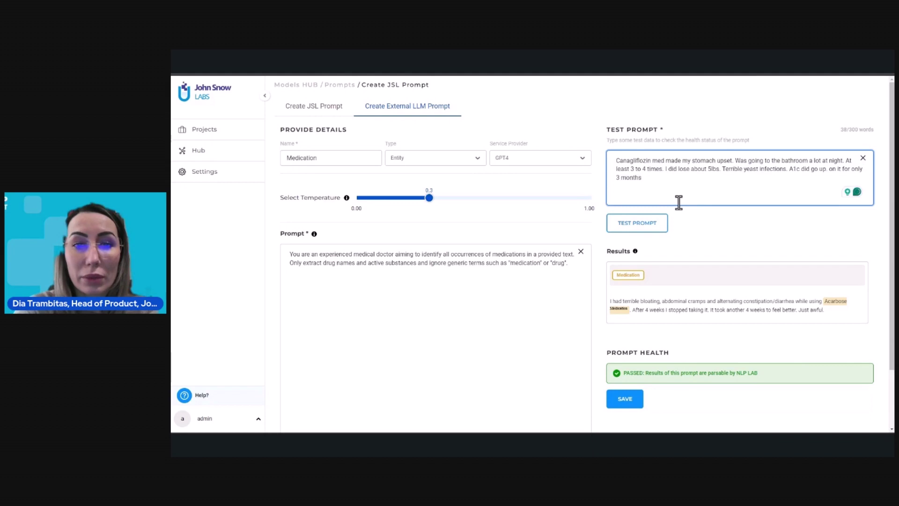
{"action": "left_click", "coordinate": [658, 229]}
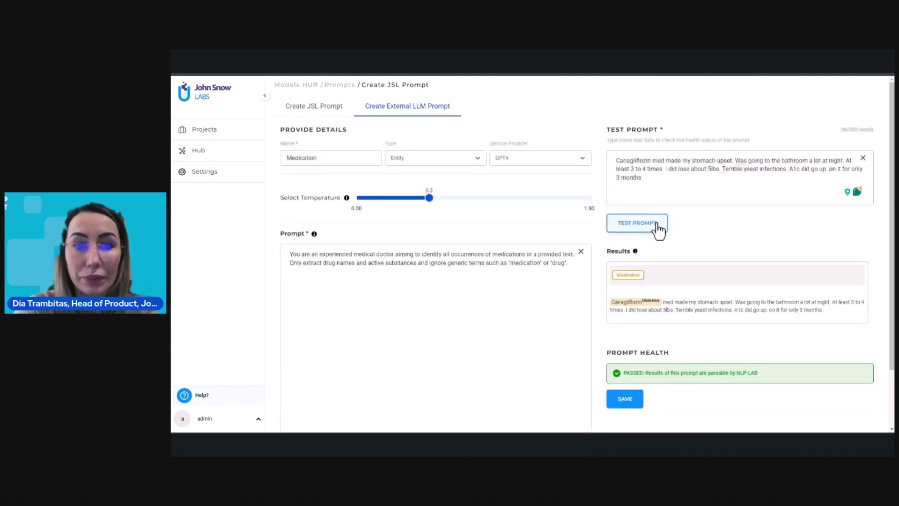
{"action": "left_click", "coordinate": [627, 401]}
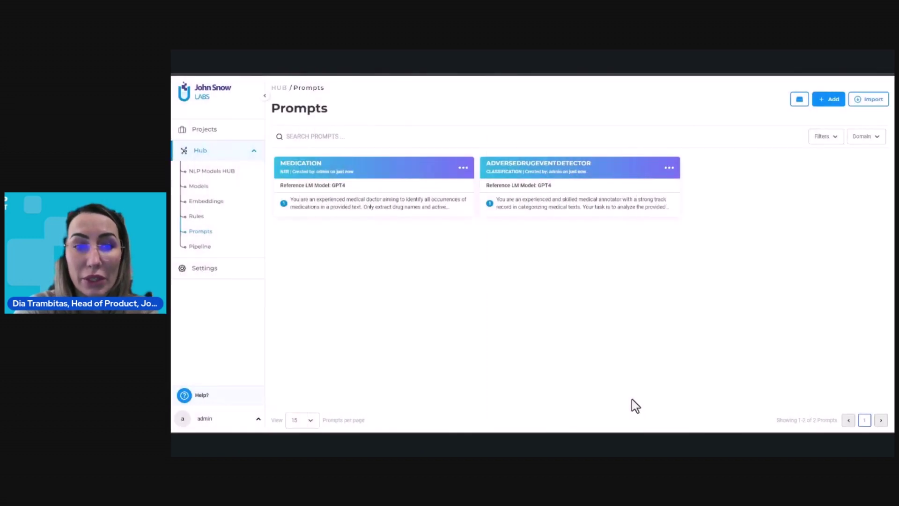
Create a new project titled ADE and continue to its team setup
{"action": "left_click", "coordinate": [234, 135]}
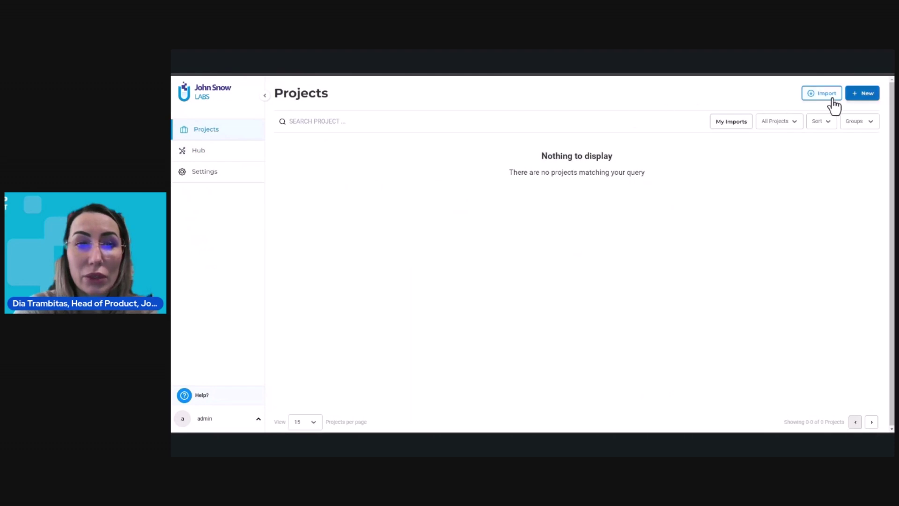
{"action": "left_click", "coordinate": [861, 96]}
{"action": "left_click", "coordinate": [608, 141]}
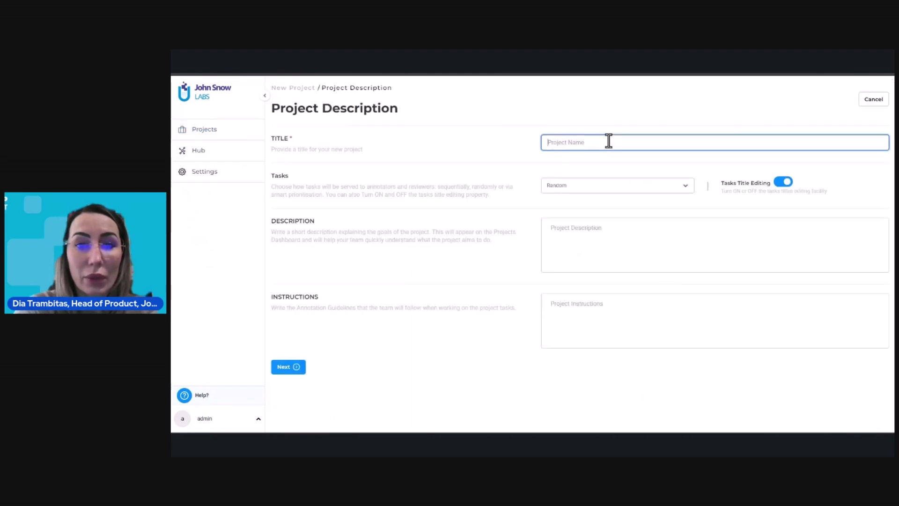
{"action": "type", "text": "ADE"}
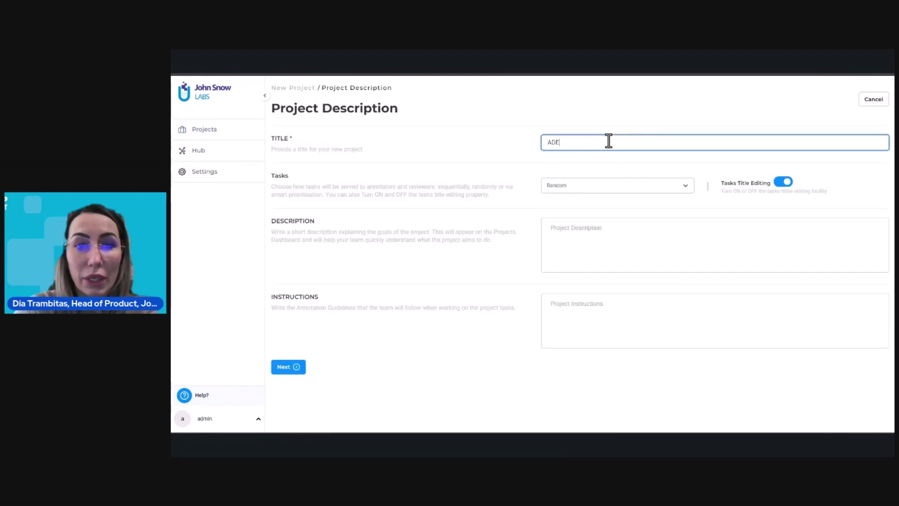
{"action": "left_click", "coordinate": [297, 368]}
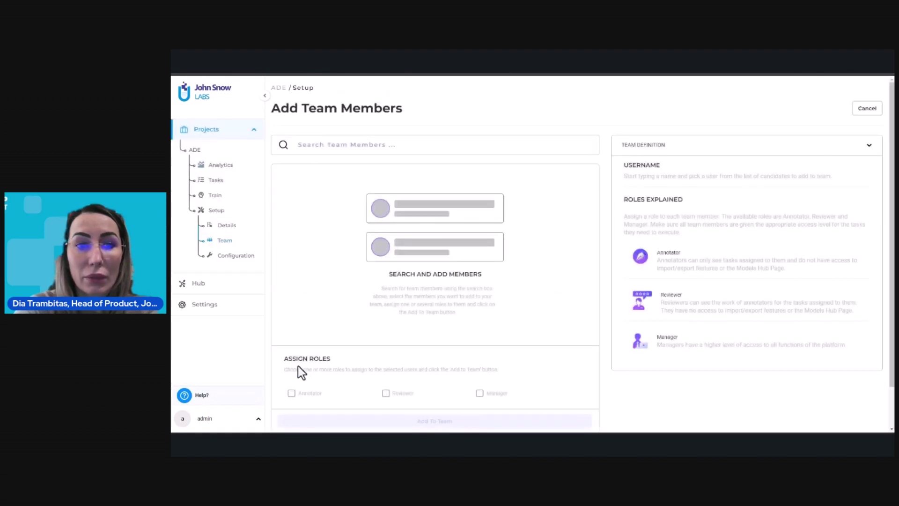
Skip adding team members and apply the Named Entity Recognition text template to the project, accepting the configuration overwrite
{"action": "scroll", "coordinate": [300, 373], "scroll_direction": "down", "scroll_amount": 1}
{"action": "scroll", "coordinate": [301, 376], "scroll_direction": "down", "scroll_amount": 1}
{"action": "left_click", "coordinate": [330, 413]}
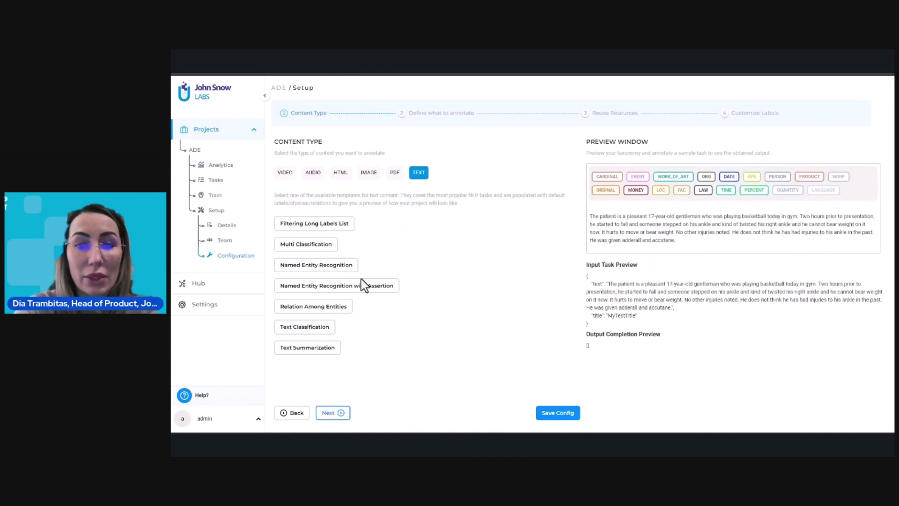
{"action": "left_click", "coordinate": [350, 268]}
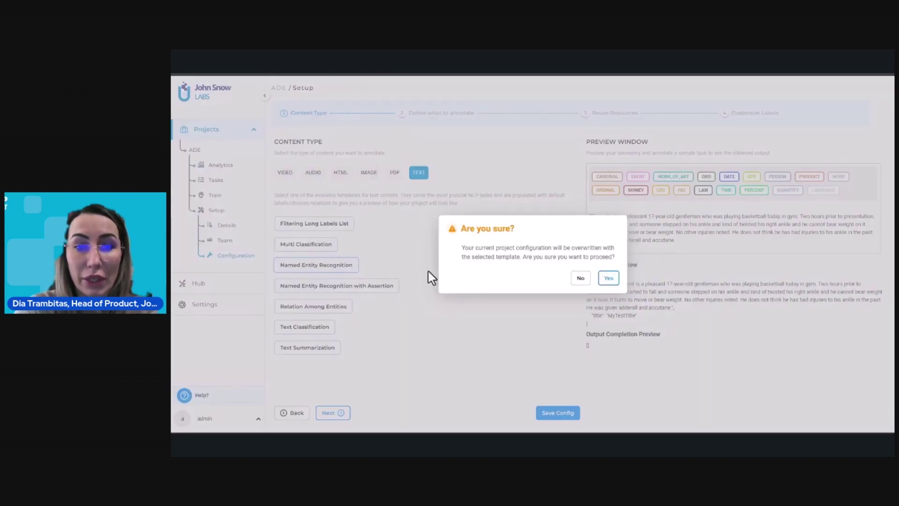
{"action": "left_click", "coordinate": [610, 280]}
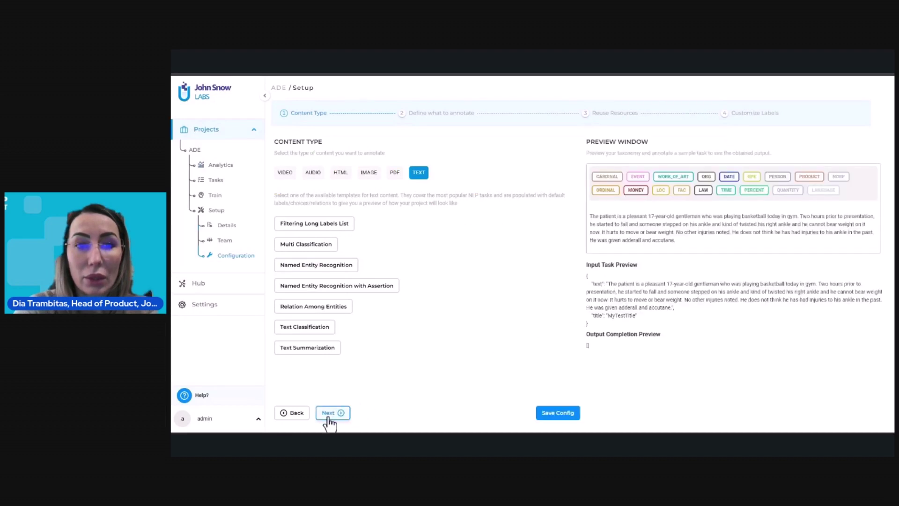
Reuse the AdverseDrugEventDetector and Medication prompts in the project, associating it with the GPT4 service provider for each
{"action": "left_click", "coordinate": [329, 416]}
{"action": "left_click", "coordinate": [329, 417]}
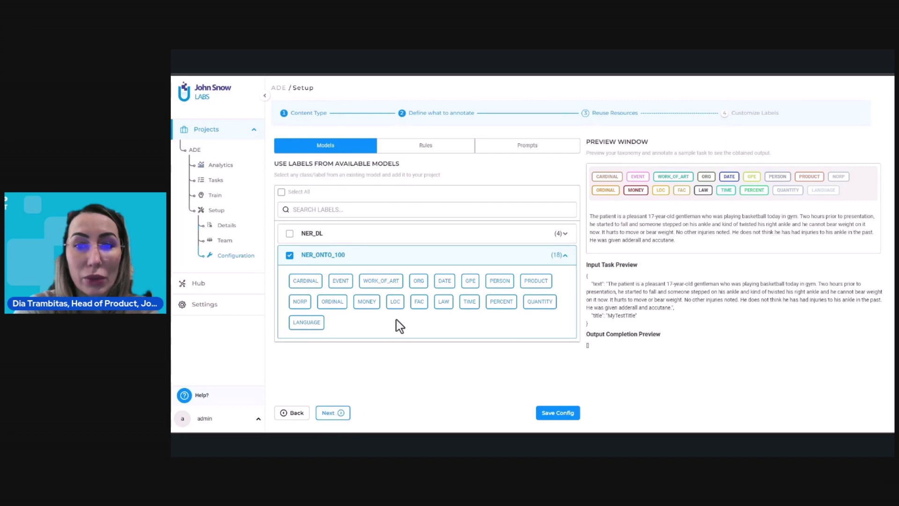
{"action": "left_click", "coordinate": [516, 149]}
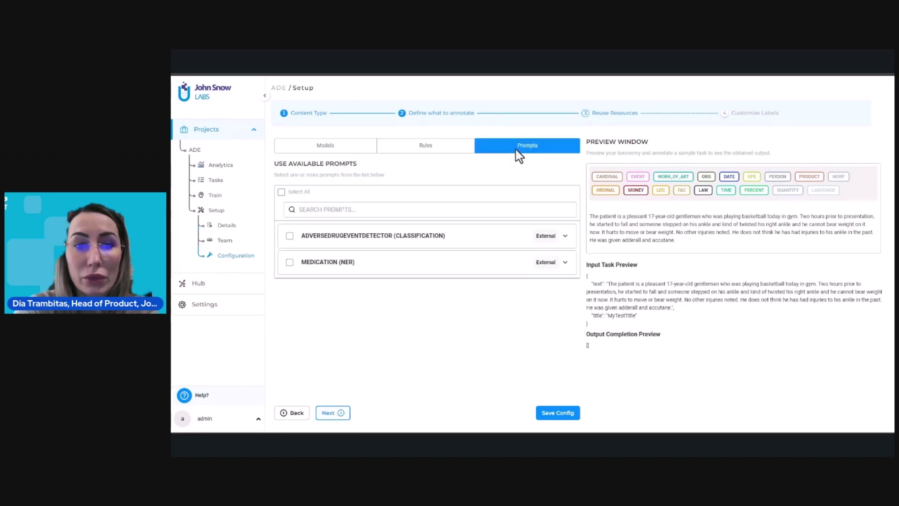
{"action": "left_click", "coordinate": [290, 237]}
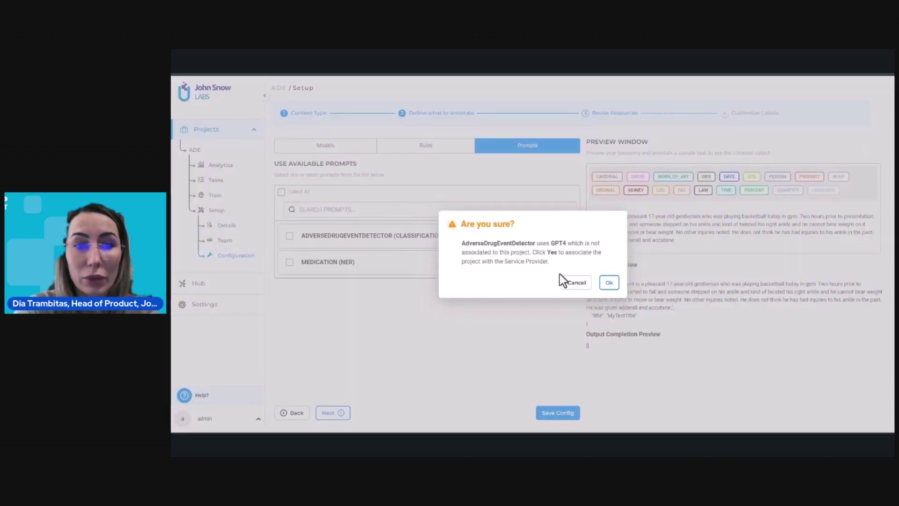
{"action": "left_click", "coordinate": [609, 281]}
{"action": "left_click", "coordinate": [290, 263]}
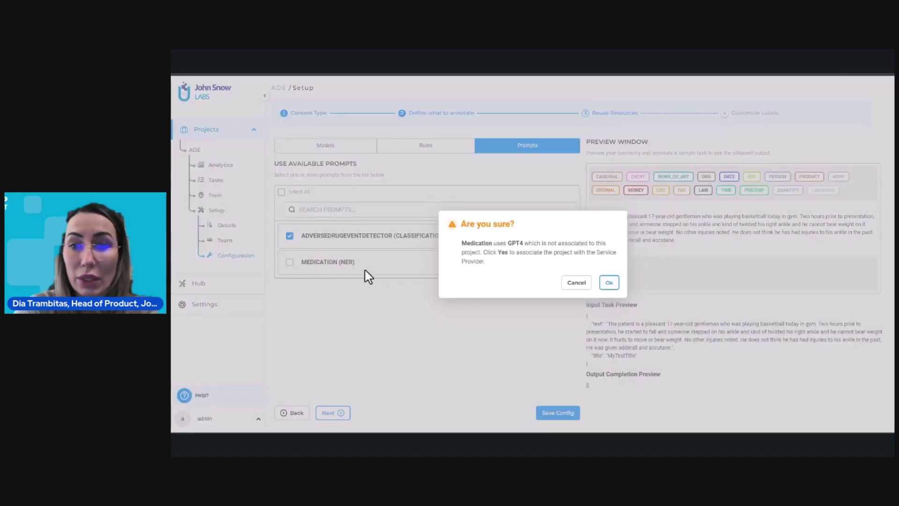
{"action": "left_click", "coordinate": [609, 283]}
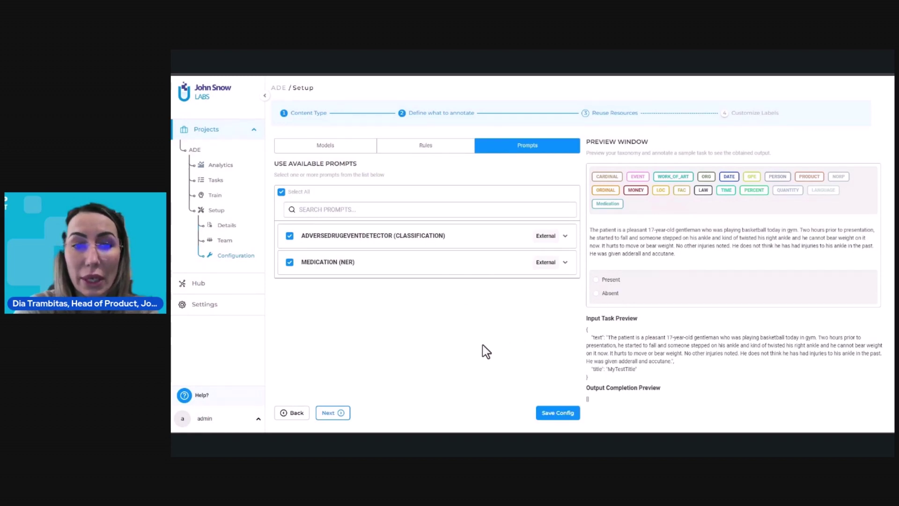
Delete all ner_onto_100 labels from the configuration code, keeping Medication, and save the configuration with deployment of the pre-annotation server
{"action": "left_click", "coordinate": [340, 413]}
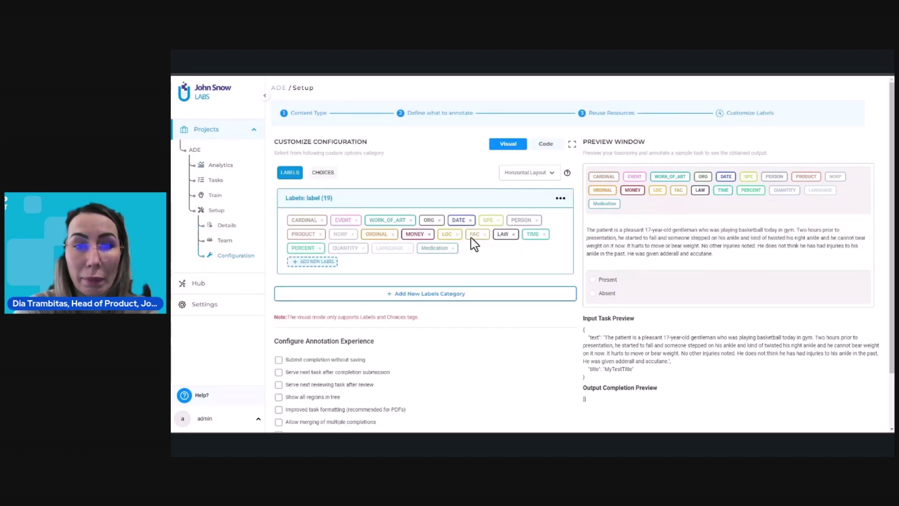
{"action": "left_click", "coordinate": [543, 145]}
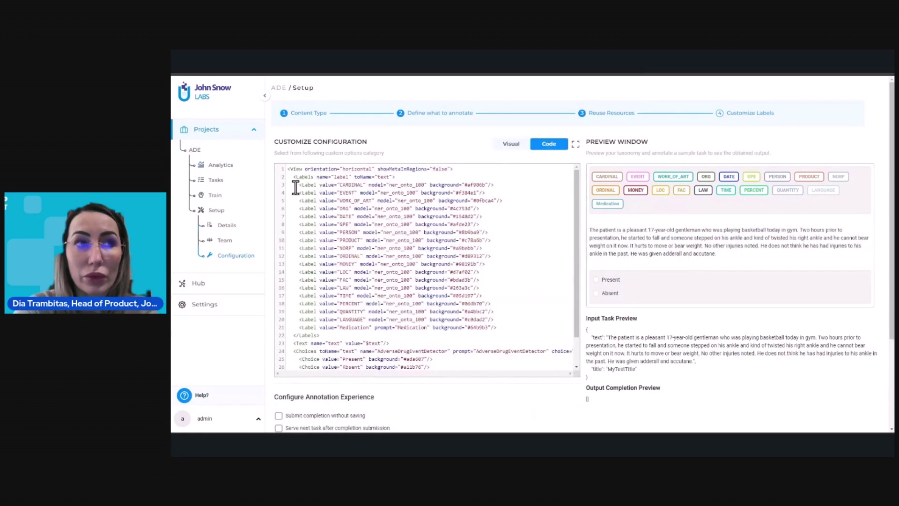
{"action": "left_click_drag", "start_coordinate": [297, 184], "coordinate": [504, 319]}
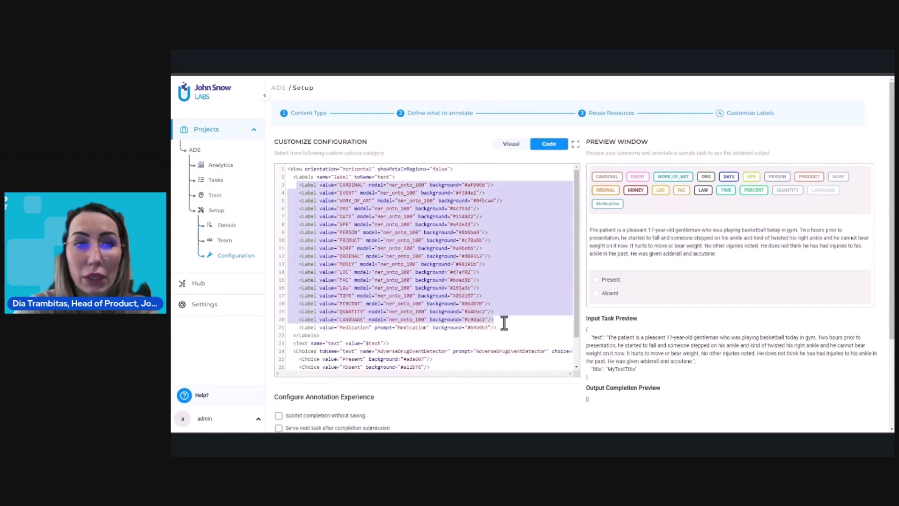
{"action": "key", "text": "BackSpace"}
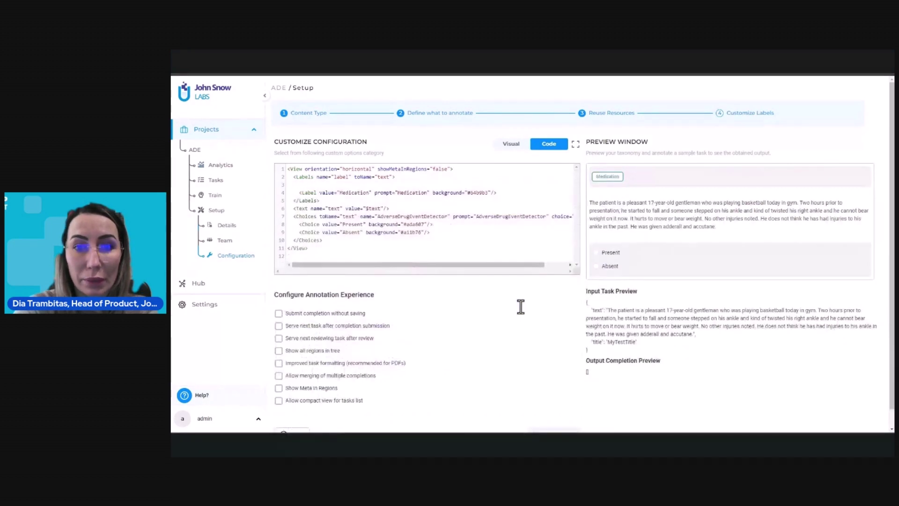
{"action": "scroll", "coordinate": [453, 193], "scroll_direction": "down", "scroll_amount": 1}
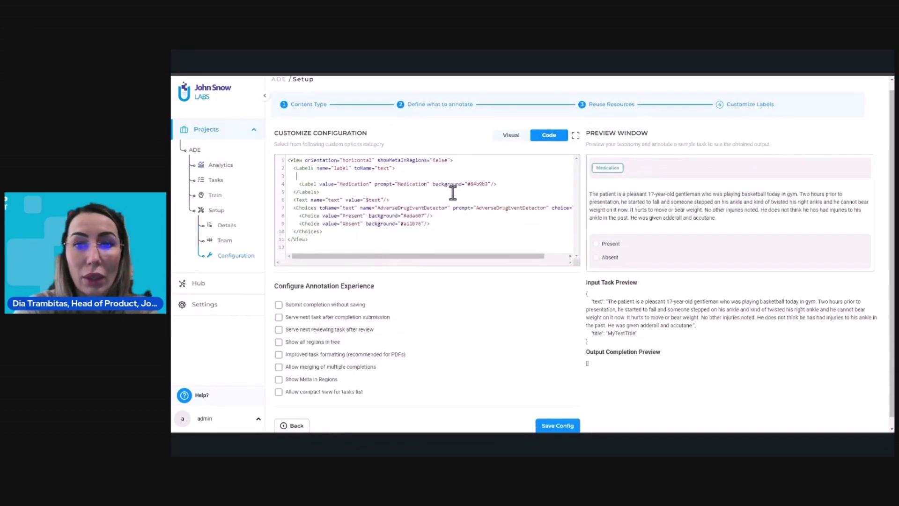
{"action": "left_click", "coordinate": [554, 416]}
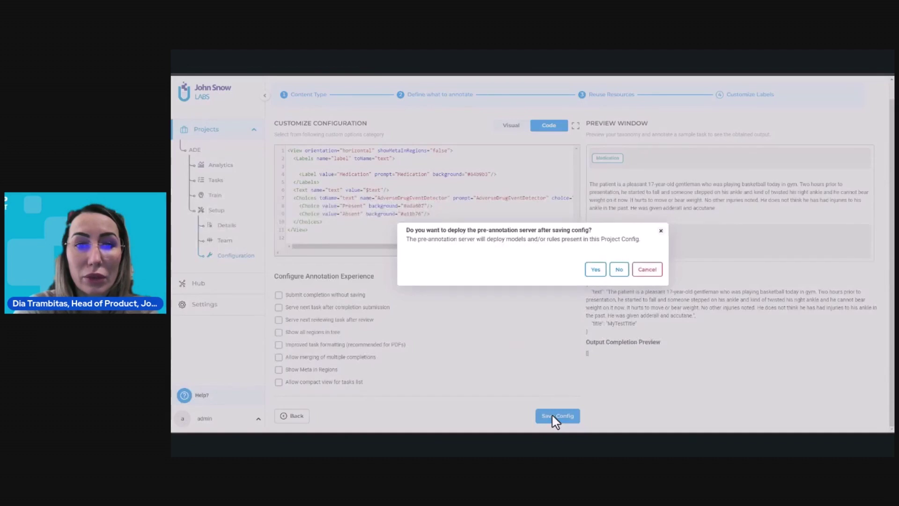
{"action": "left_click", "coordinate": [596, 270]}
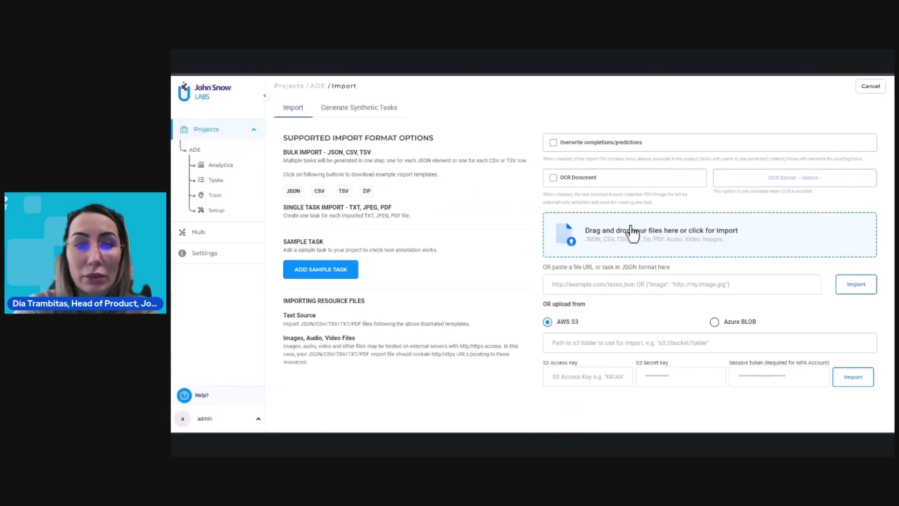
Import ADEsocialmedia.csv into the ADE project and open the created tasks
{"action": "left_click", "coordinate": [632, 232]}
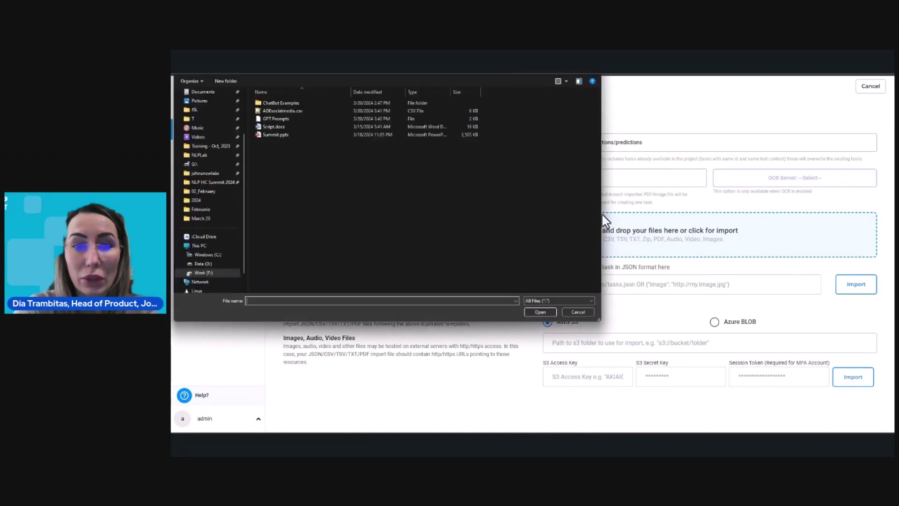
{"action": "left_click", "coordinate": [320, 111]}
{"action": "left_click", "coordinate": [541, 311]}
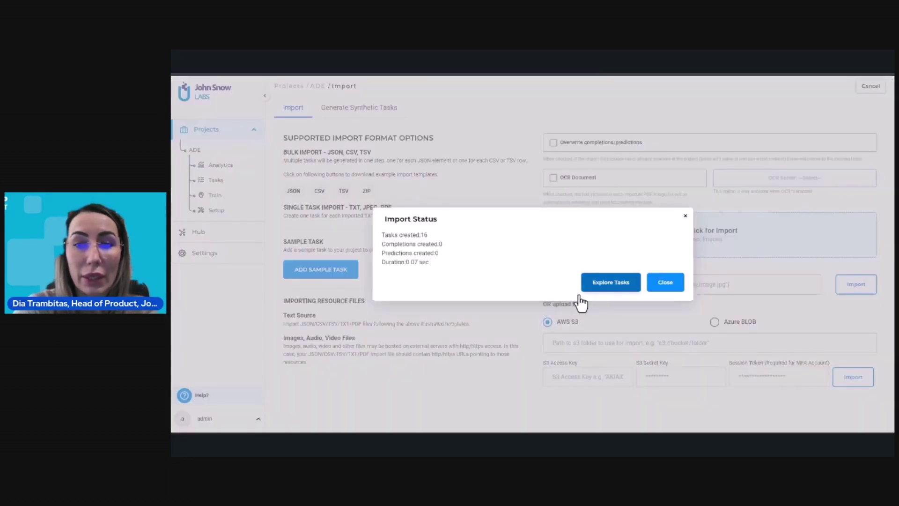
{"action": "left_click", "coordinate": [607, 284]}
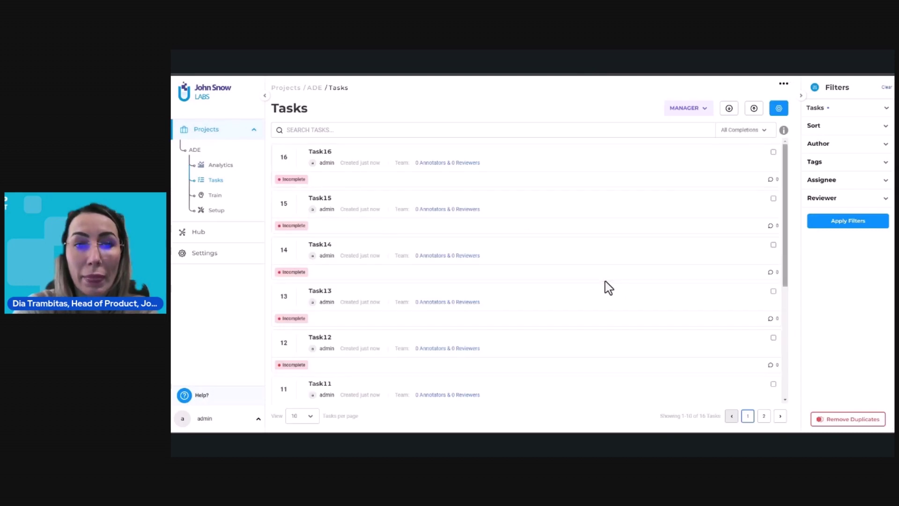
Show 50 tasks per page and pre-annotate all tasks with the AdverseDrugEventDetector and Medication prompts
{"action": "left_click", "coordinate": [309, 416]}
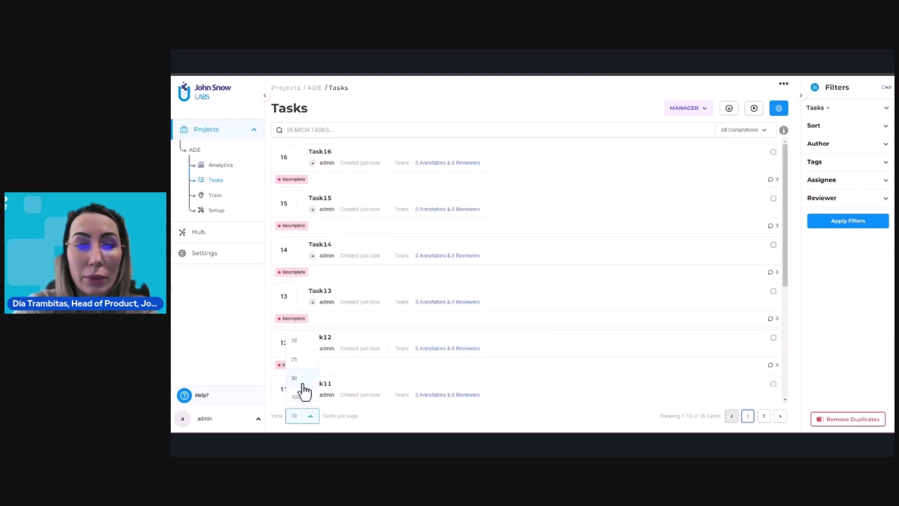
{"action": "left_click", "coordinate": [296, 378]}
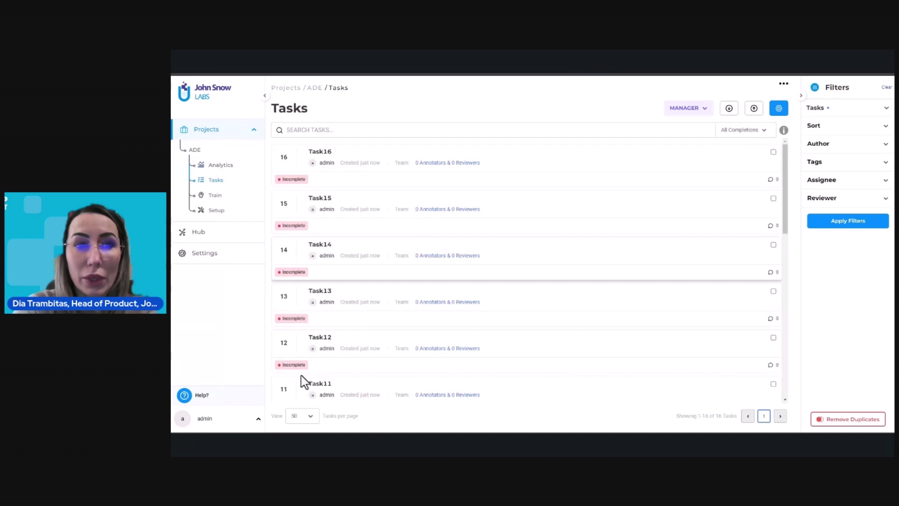
{"action": "left_click", "coordinate": [778, 112]}
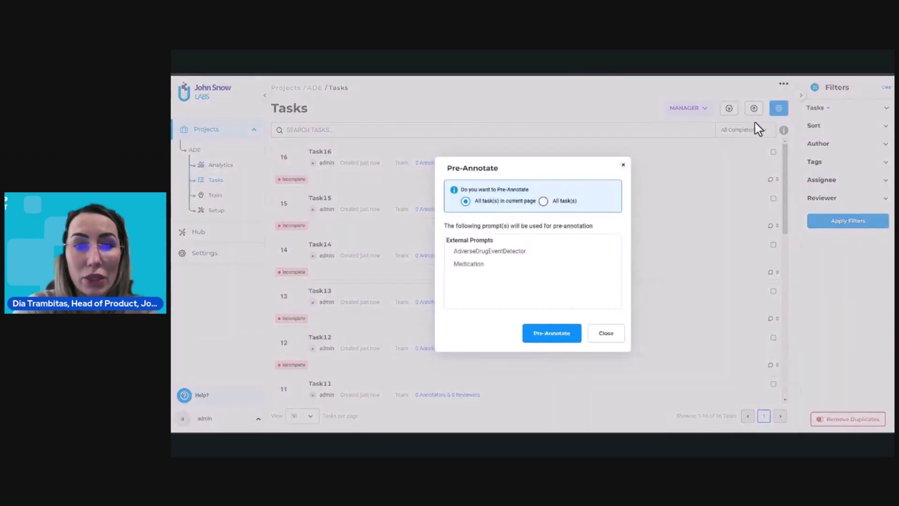
{"action": "left_click", "coordinate": [544, 201]}
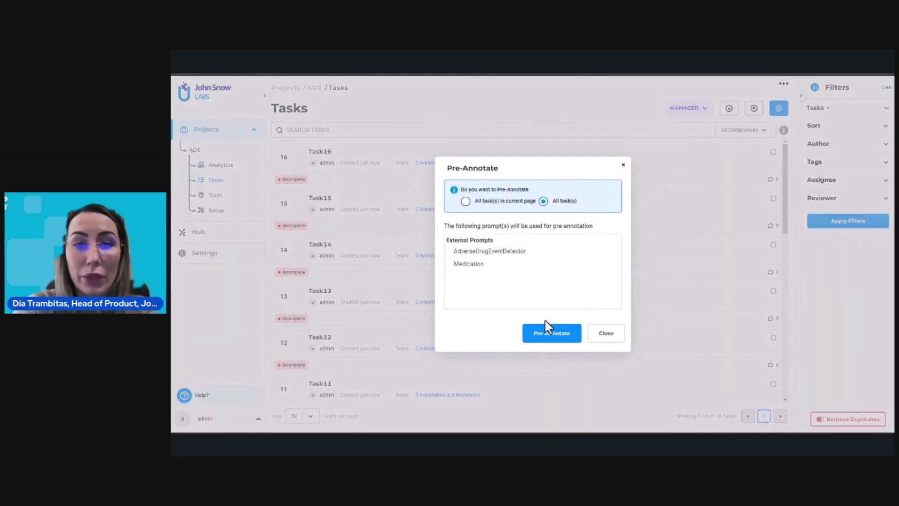
{"action": "left_click", "coordinate": [547, 336]}
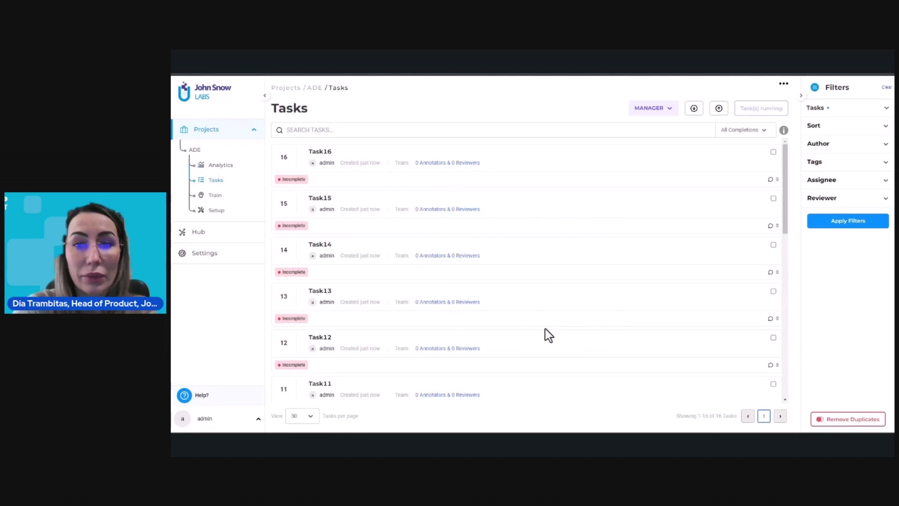
Select all tasks in the list and assign them to the admin user as annotator
{"action": "left_click", "coordinate": [772, 152]}
{"action": "left_click", "coordinate": [751, 131]}
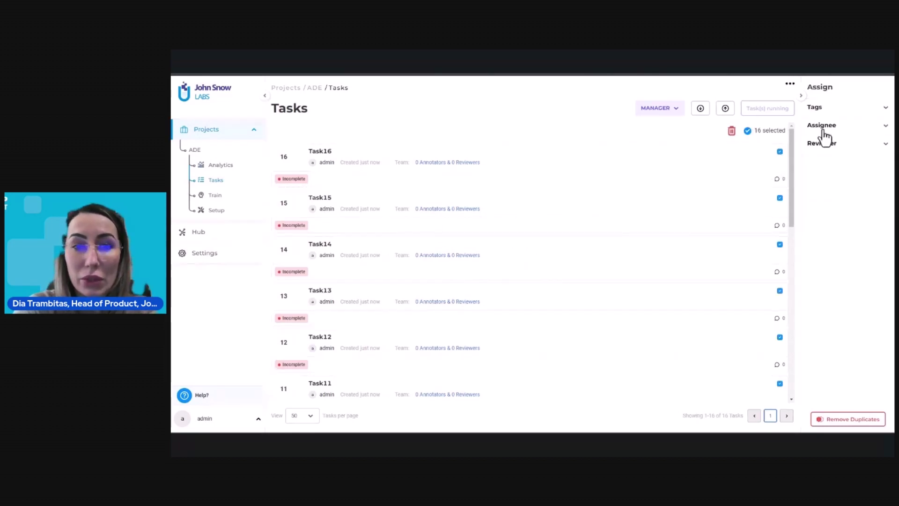
{"action": "left_click", "coordinate": [823, 125]}
{"action": "left_click", "coordinate": [826, 144]}
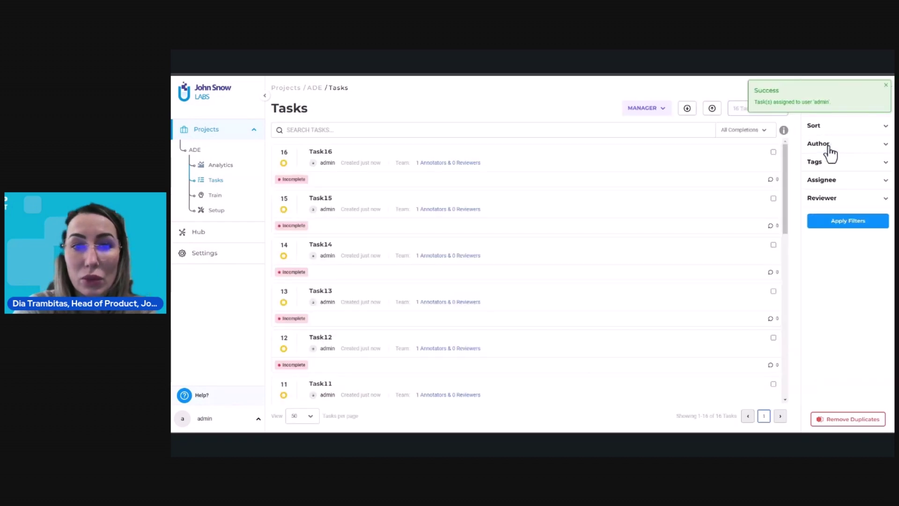
Switch the task list to the Annotator role and turn on the compact view
{"action": "left_click", "coordinate": [661, 110]}
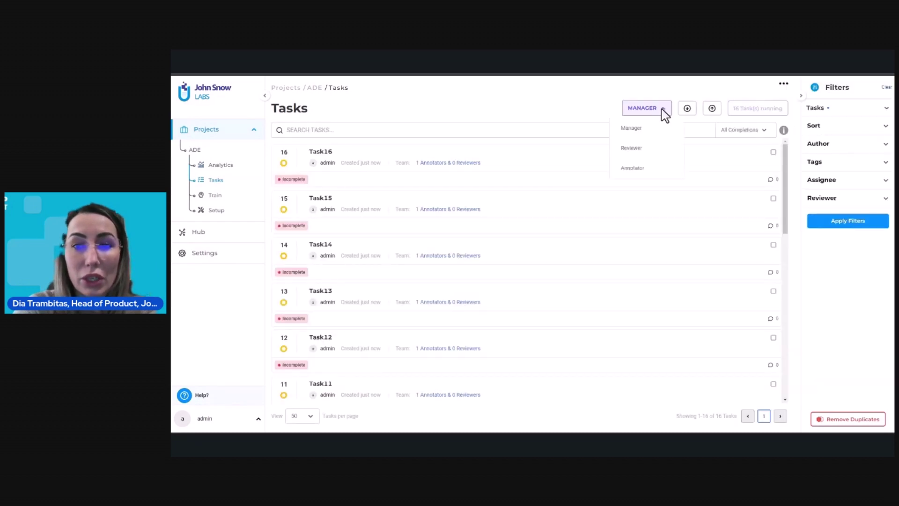
{"action": "left_click", "coordinate": [654, 168]}
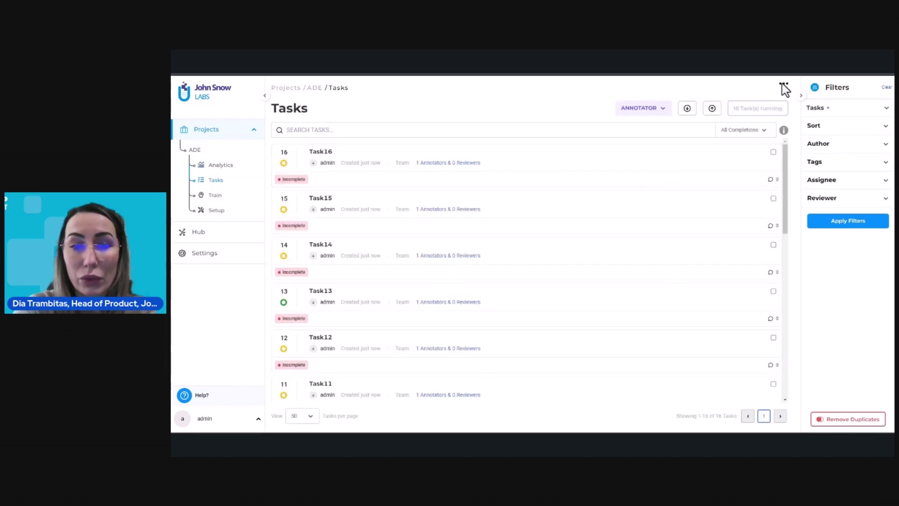
{"action": "left_click", "coordinate": [782, 84]}
{"action": "left_click", "coordinate": [784, 117]}
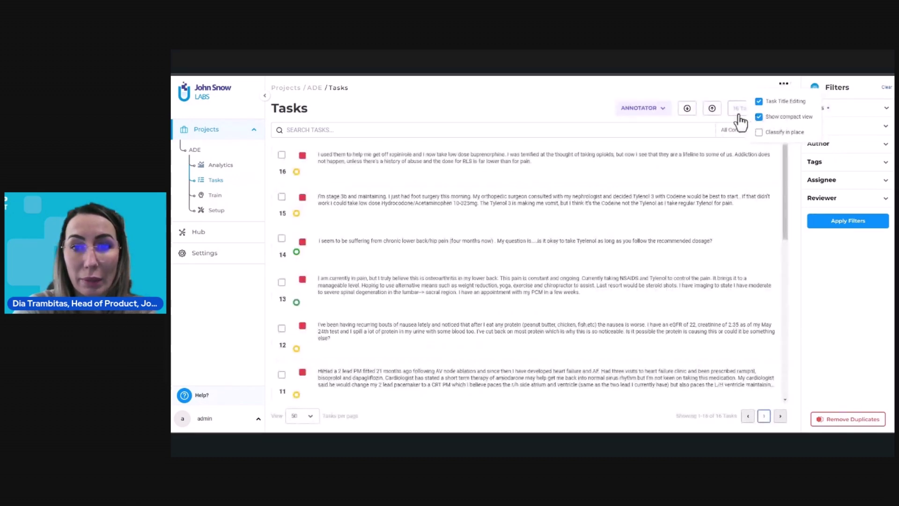
{"action": "left_click", "coordinate": [554, 113]}
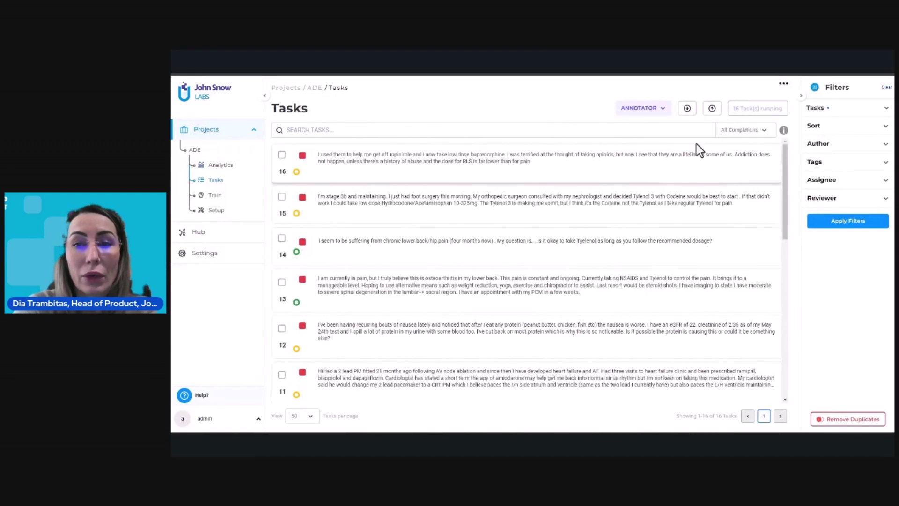
Open task 1 for editing, remove the Medication labels from "weight gain" and "obese", and submit the completion
{"action": "left_click_drag", "start_coordinate": [782, 164], "coordinate": [777, 342]}
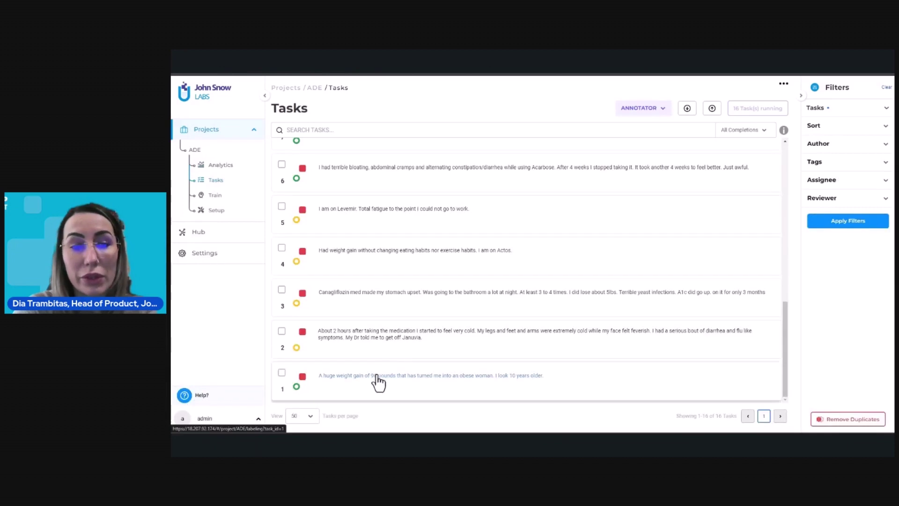
{"action": "left_click", "coordinate": [378, 376]}
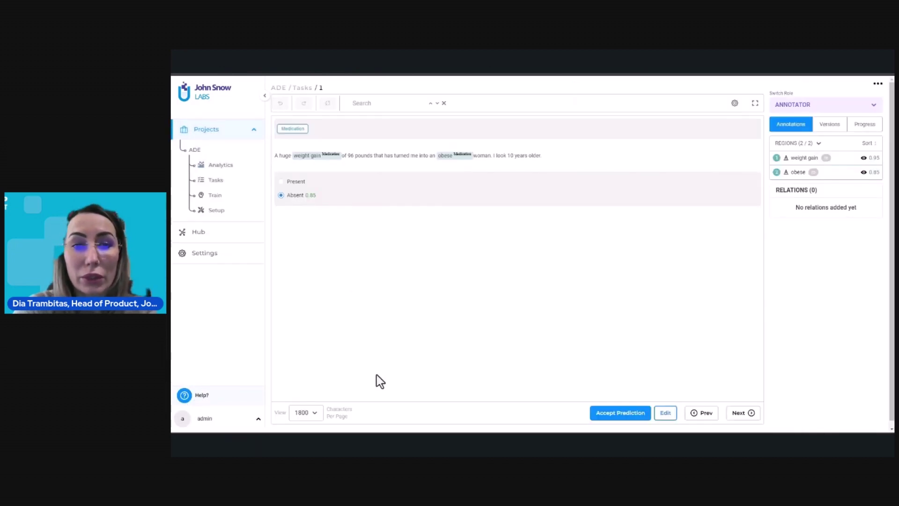
{"action": "left_click", "coordinate": [665, 412]}
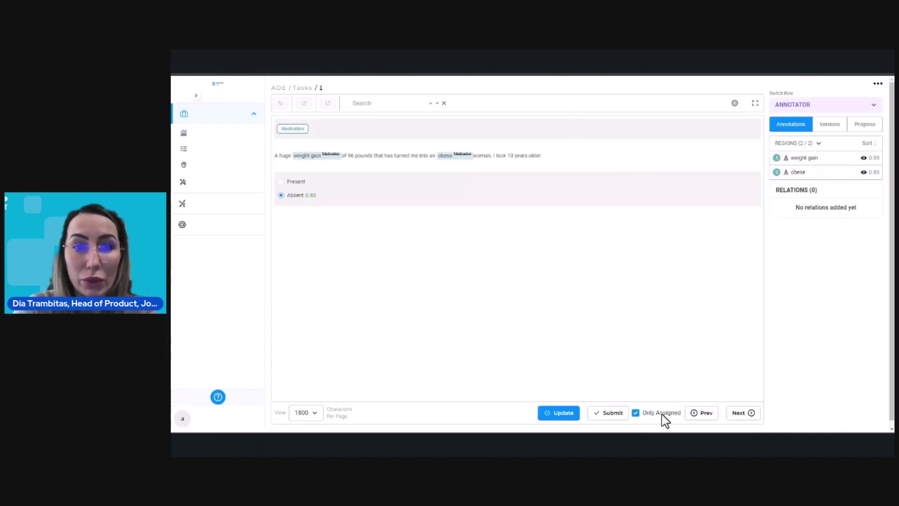
{"action": "left_click", "coordinate": [258, 156]}
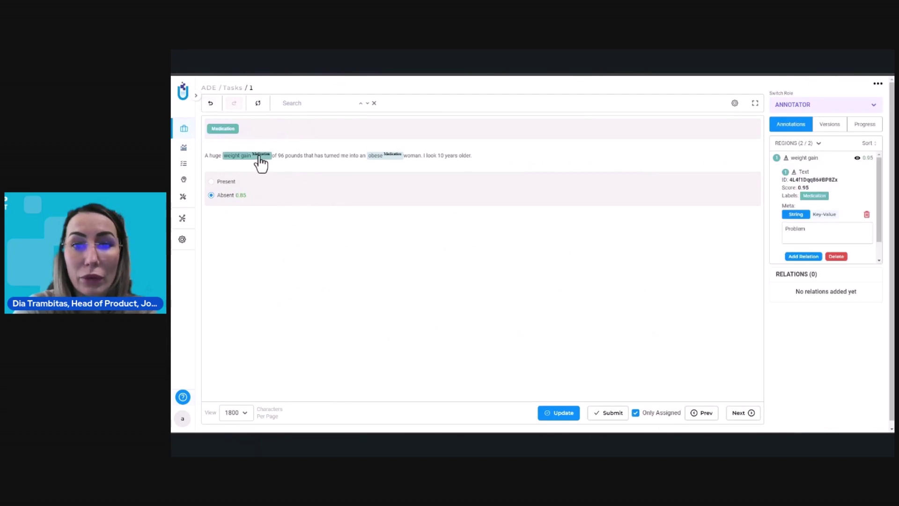
{"action": "key", "text": "BackSpace"}
{"action": "left_click", "coordinate": [361, 159]}
{"action": "key", "text": "BackSpace"}
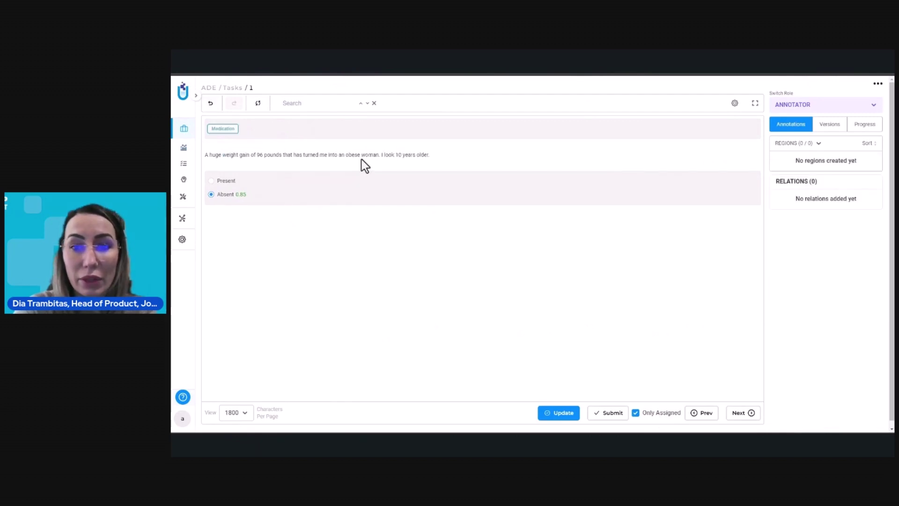
{"action": "left_click", "coordinate": [606, 414]}
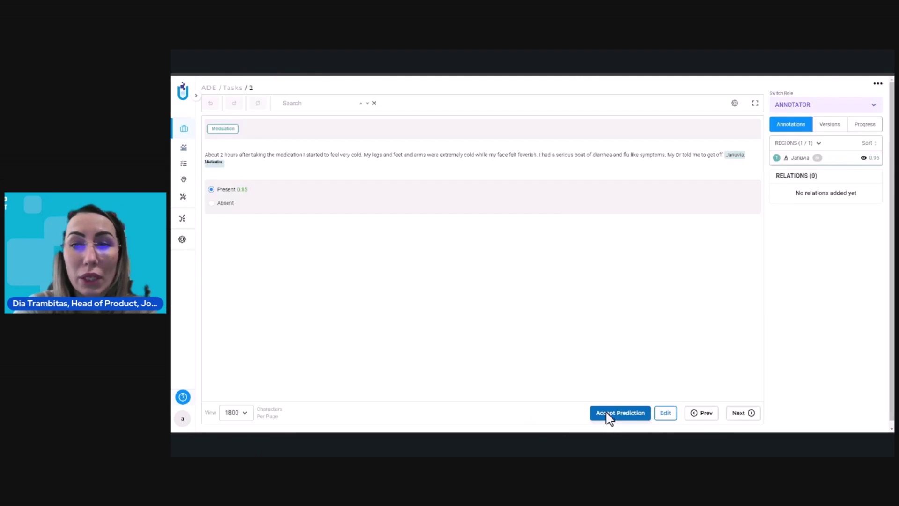
Accept the prediction for task 2, which mentions Januvia
{"action": "left_click", "coordinate": [609, 414]}
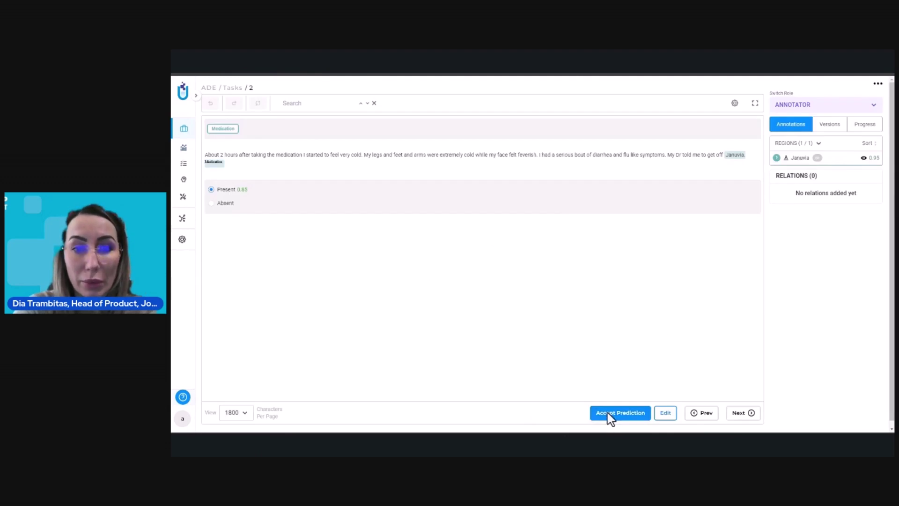
{"action": "left_click", "coordinate": [620, 420]}
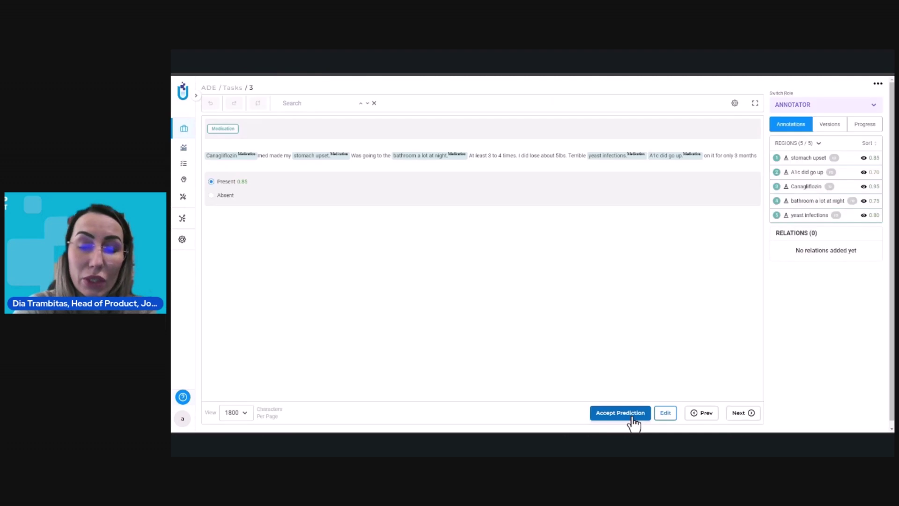
Edit task 3, removing the Medication labels from "stomach upset", "bathroom a lot at night", "yeast infections" and "A1c did go up", and submit it
{"action": "left_click", "coordinate": [662, 415]}
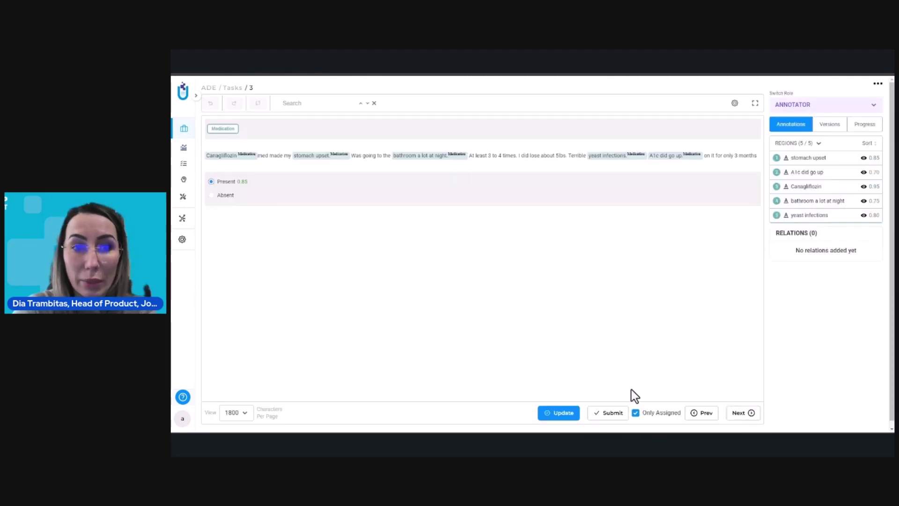
{"action": "left_click", "coordinate": [344, 158]}
{"action": "key", "text": "BackSpace"}
{"action": "left_click", "coordinate": [410, 156]}
{"action": "key", "text": "BackSpace"}
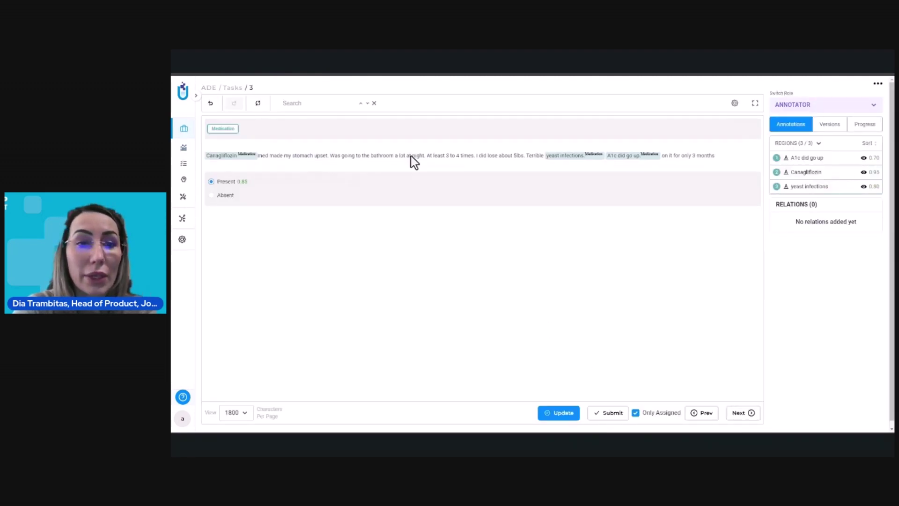
{"action": "left_click", "coordinate": [585, 164]}
{"action": "key", "text": "BackSpace"}
{"action": "left_click", "coordinate": [604, 162]}
{"action": "key", "text": "BackSpace"}
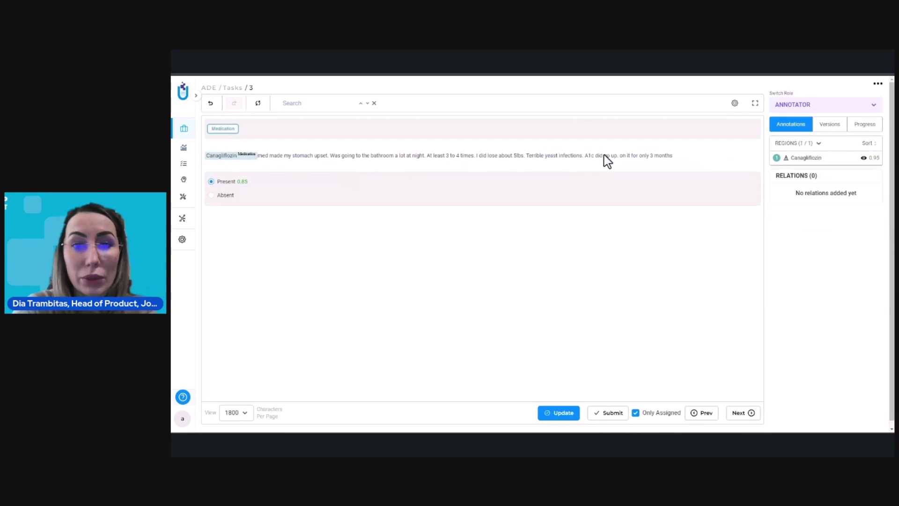
{"action": "left_click", "coordinate": [606, 413]}
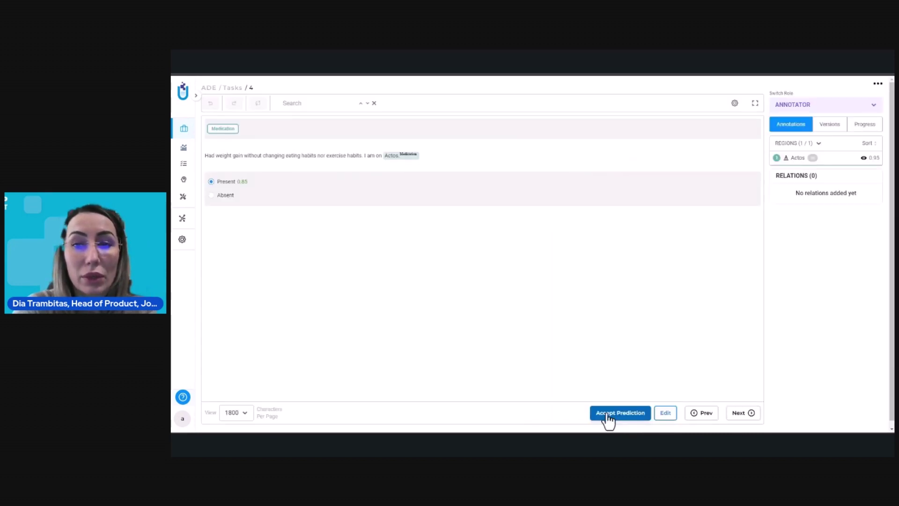
Accept the predictions for task 4 with Actos and task 5 with Levemir
{"action": "left_click", "coordinate": [627, 419]}
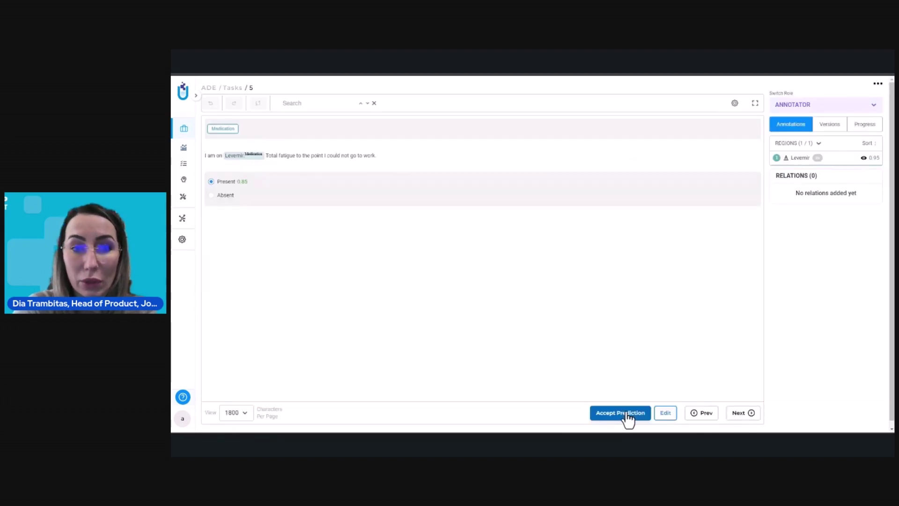
{"action": "left_click", "coordinate": [628, 419]}
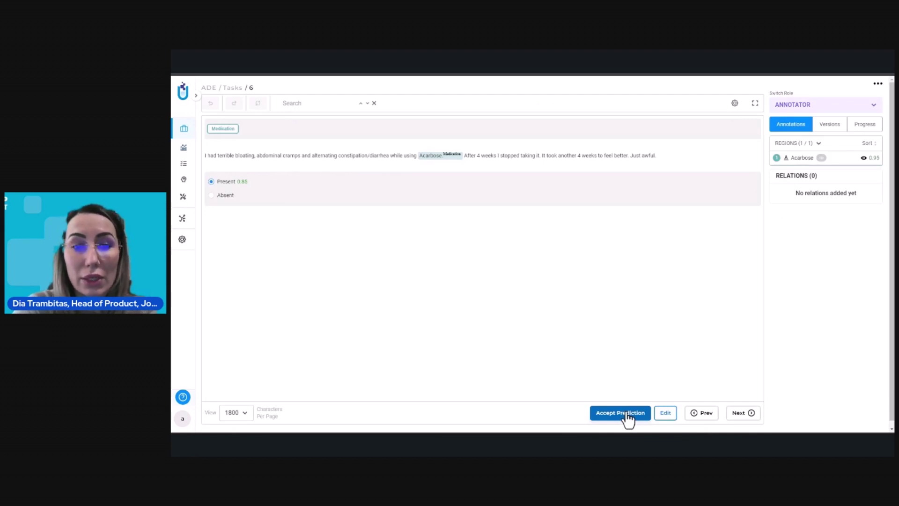
Accept the prediction for task 6 with Acarbose, and submit task 7 without the Medication label on the word before "coiled and stented"
{"action": "left_click", "coordinate": [627, 419]}
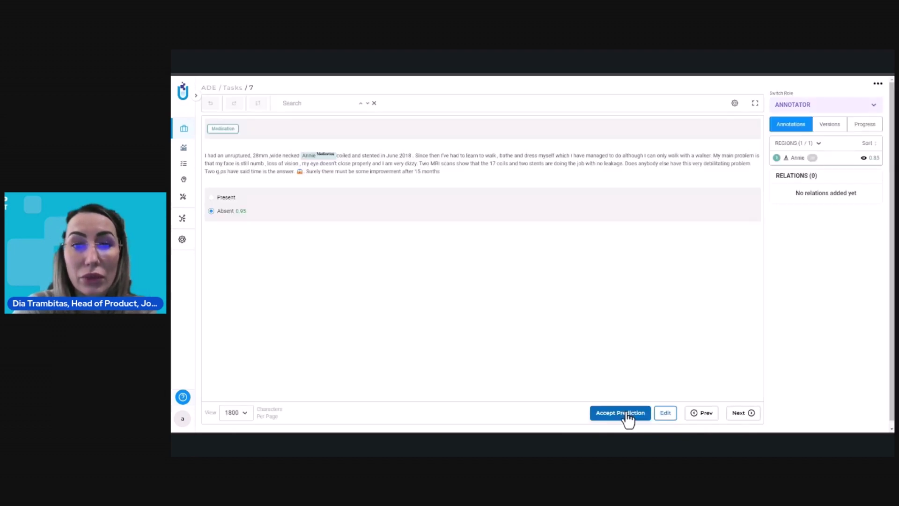
{"action": "left_click", "coordinate": [664, 414]}
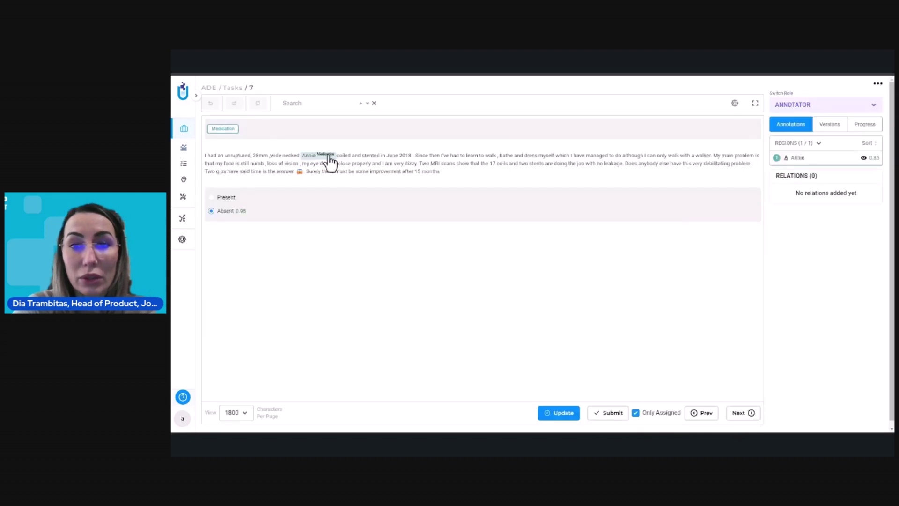
{"action": "left_click", "coordinate": [330, 162]}
{"action": "key", "text": "BackSpace"}
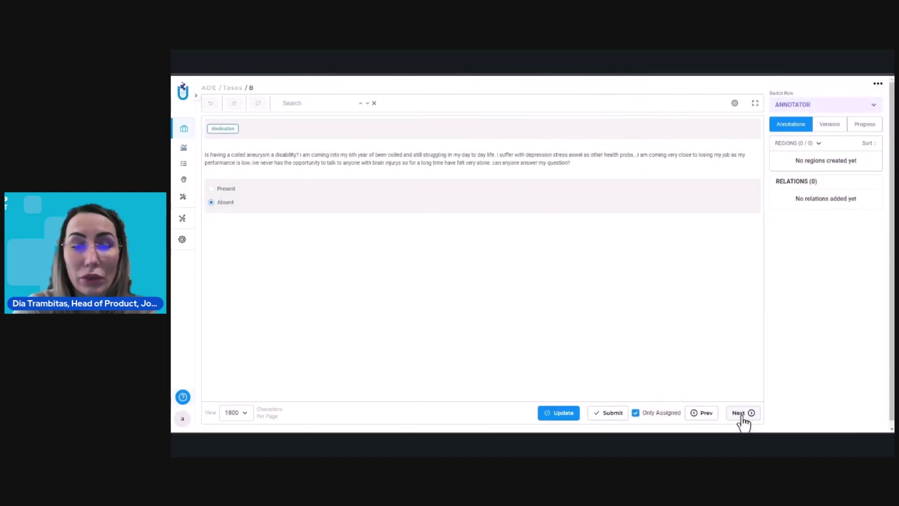
Return to the ADE task list, enable in-place classification focused on AdverseDrugEventDetector, and review the Present and Absent choices
{"action": "left_click", "coordinate": [233, 88]}
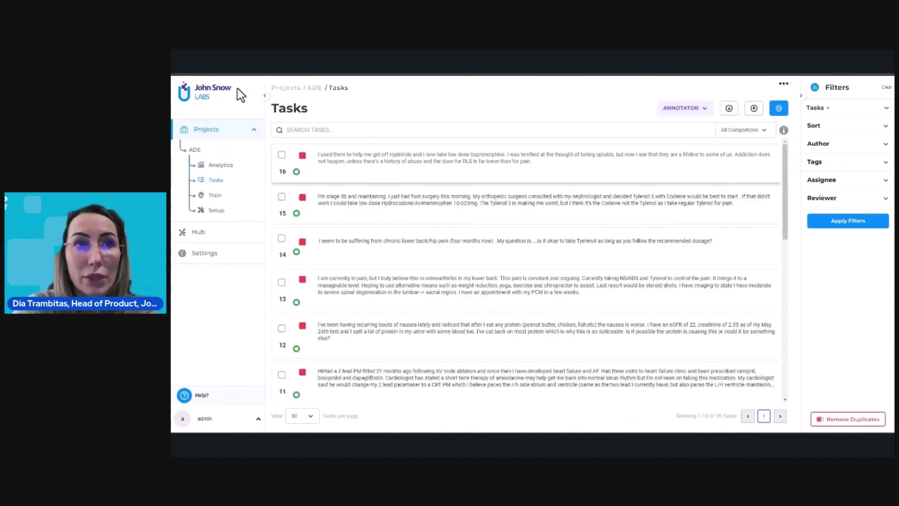
{"action": "left_click", "coordinate": [783, 87]}
{"action": "left_click", "coordinate": [779, 137]}
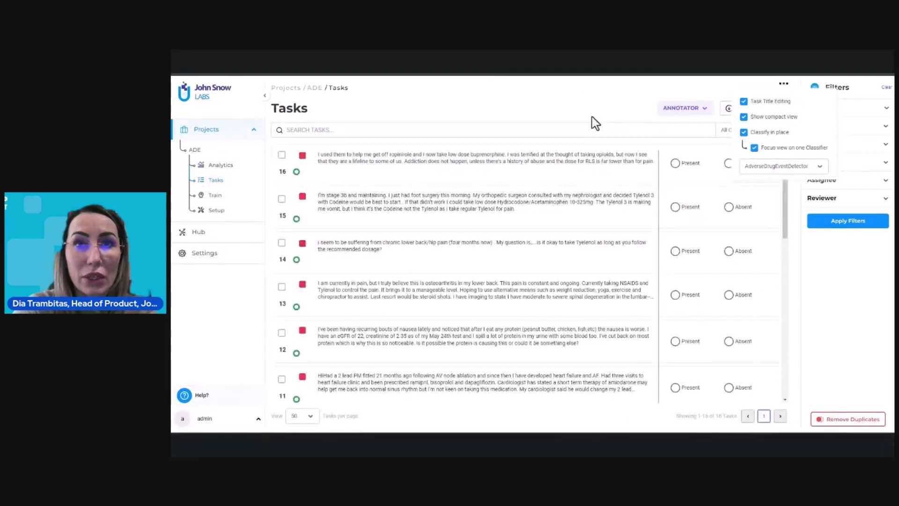
{"action": "scroll", "coordinate": [720, 240], "scroll_direction": "down", "scroll_amount": 5}
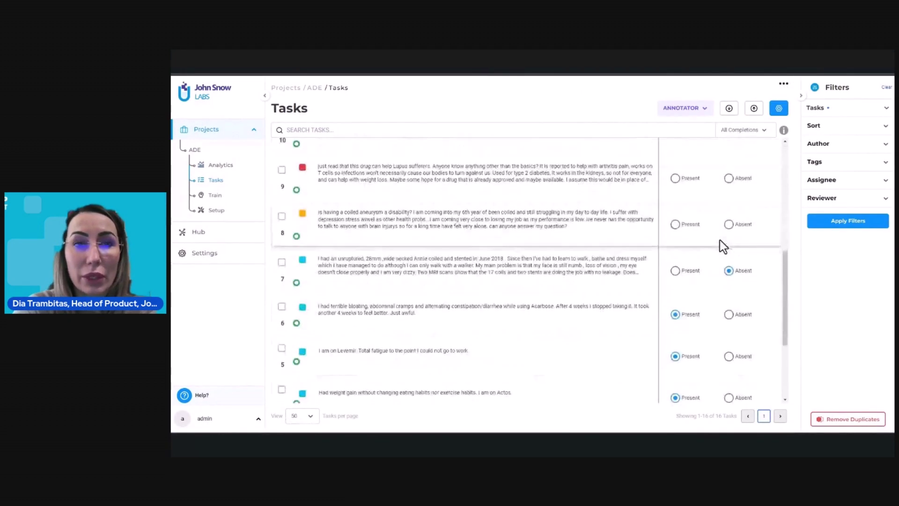
{"action": "scroll", "coordinate": [720, 241], "scroll_direction": "down", "scroll_amount": 3}
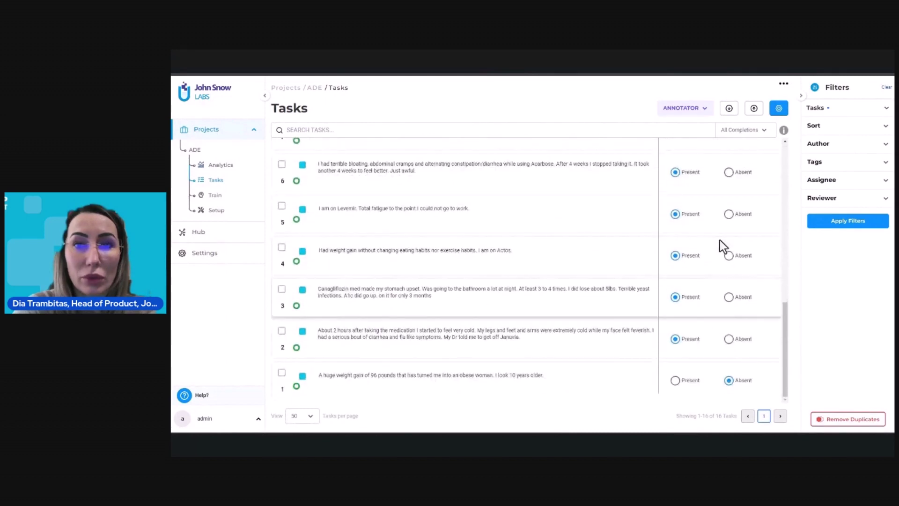
{"action": "scroll", "coordinate": [701, 244], "scroll_direction": "up", "scroll_amount": 1}
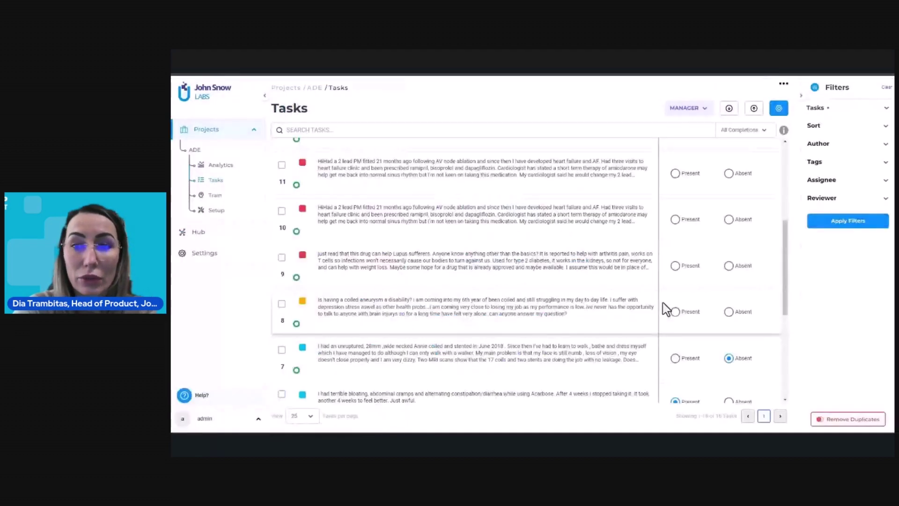
Save the ADE project's training settings with type ner and embeddings_clinical, and train the model with deployment after successful training
{"action": "left_click", "coordinate": [239, 197]}
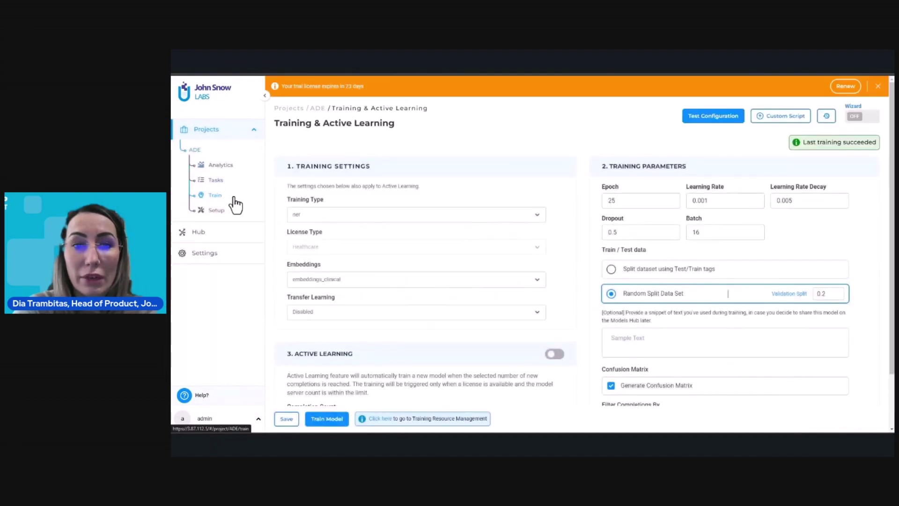
{"action": "left_click", "coordinate": [309, 219]}
{"action": "left_click", "coordinate": [315, 279]}
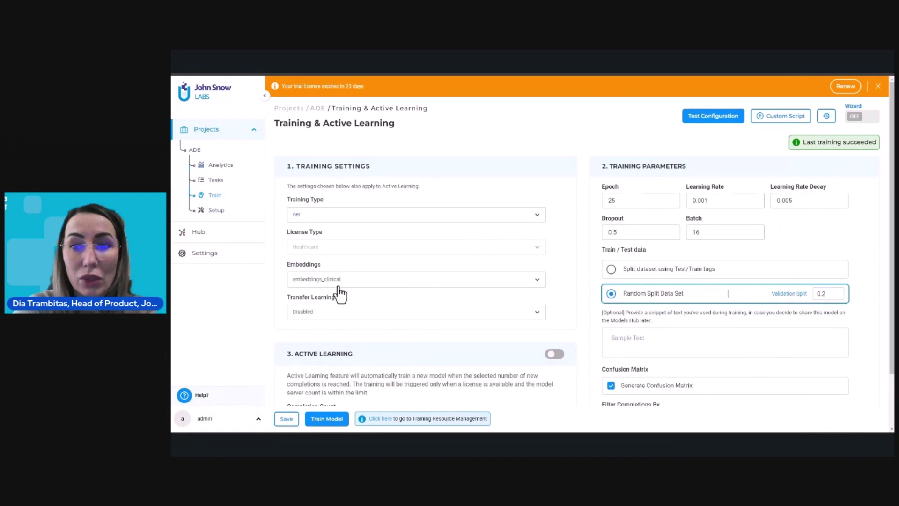
{"action": "scroll", "coordinate": [341, 321], "scroll_direction": "down", "scroll_amount": 1}
{"action": "scroll", "coordinate": [341, 321], "scroll_direction": "down", "scroll_amount": 1}
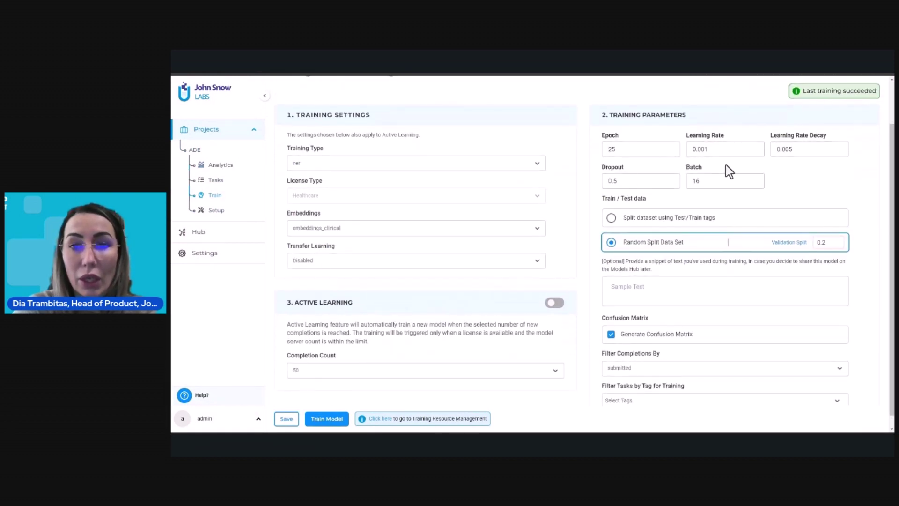
{"action": "left_click", "coordinate": [286, 419]}
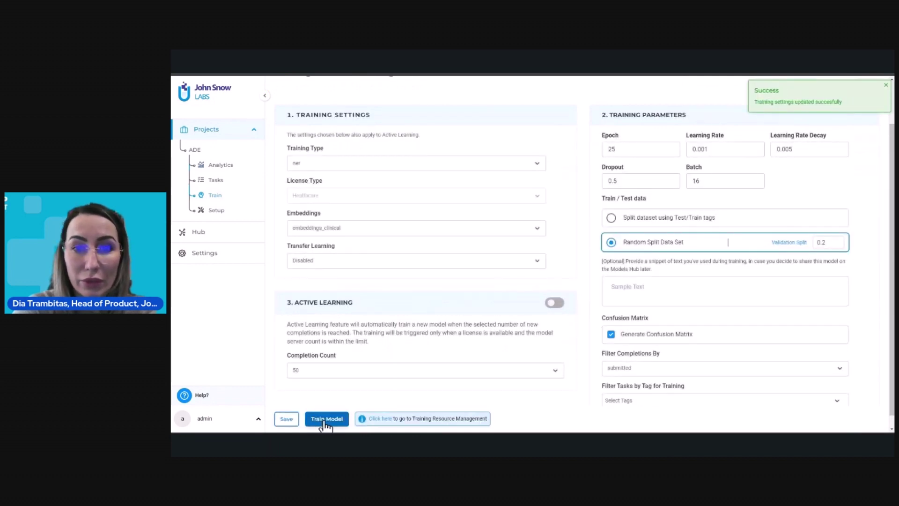
{"action": "left_click", "coordinate": [326, 419]}
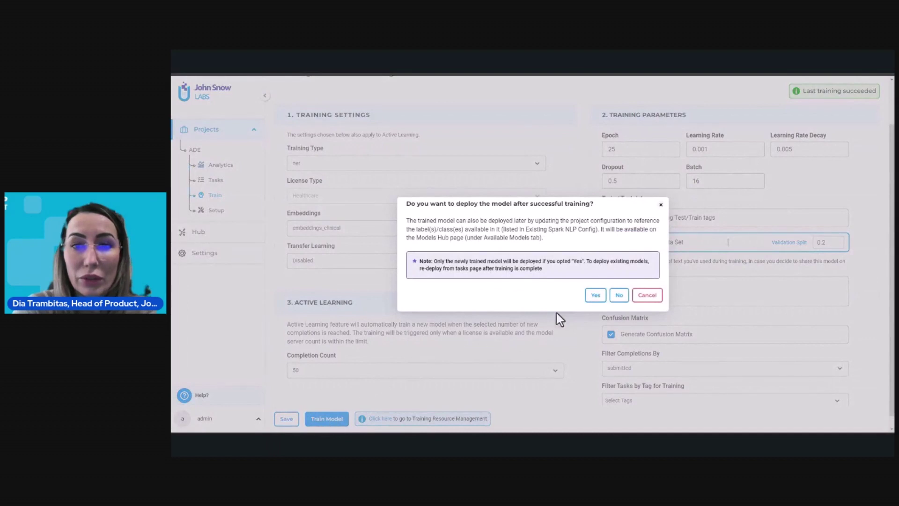
{"action": "left_click", "coordinate": [591, 295]}
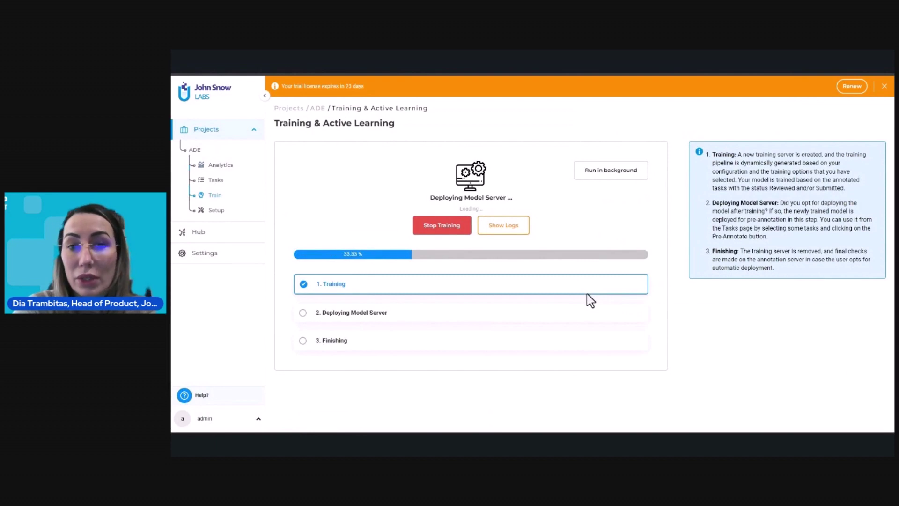
Look up the trained ner_ADE model among the hub's models and show its available actions
{"action": "left_click", "coordinate": [244, 236]}
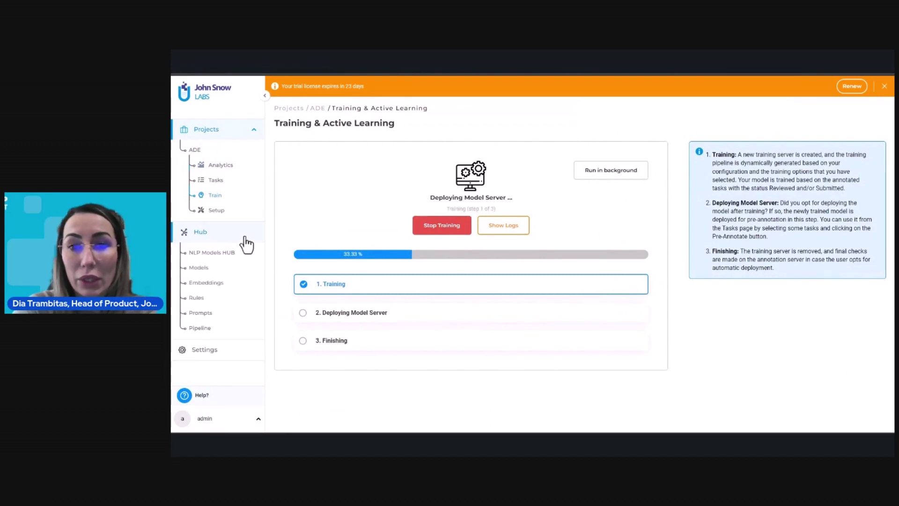
{"action": "left_click", "coordinate": [219, 268]}
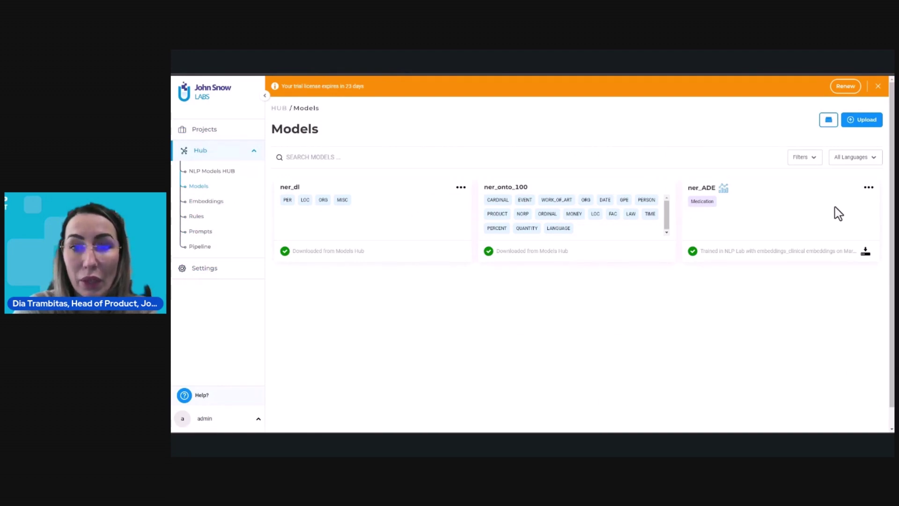
{"action": "left_click", "coordinate": [868, 188]}
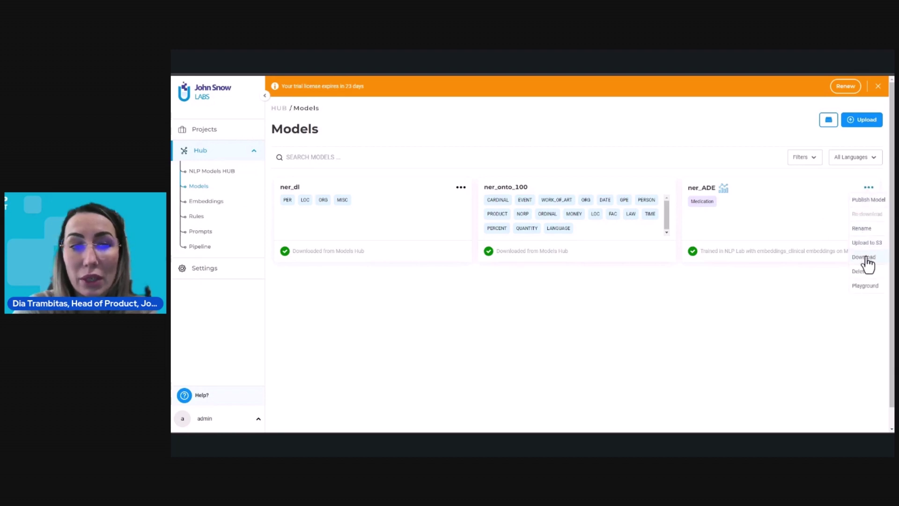
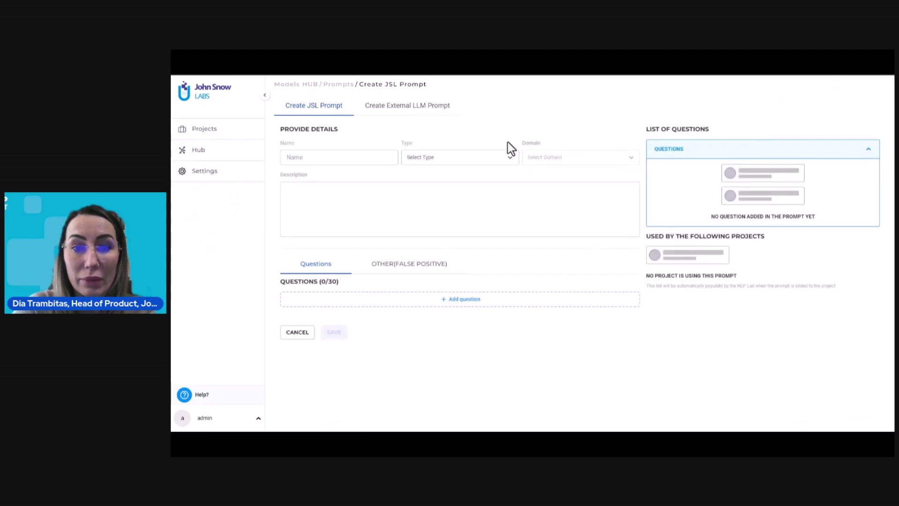
Define a JSL prompt named DISEASE with type Entity, domain Open Source and description "Extract disease entites from cardiology notes."
{"action": "left_click", "coordinate": [361, 159]}
{"action": "type", "text": "DISEASE"}
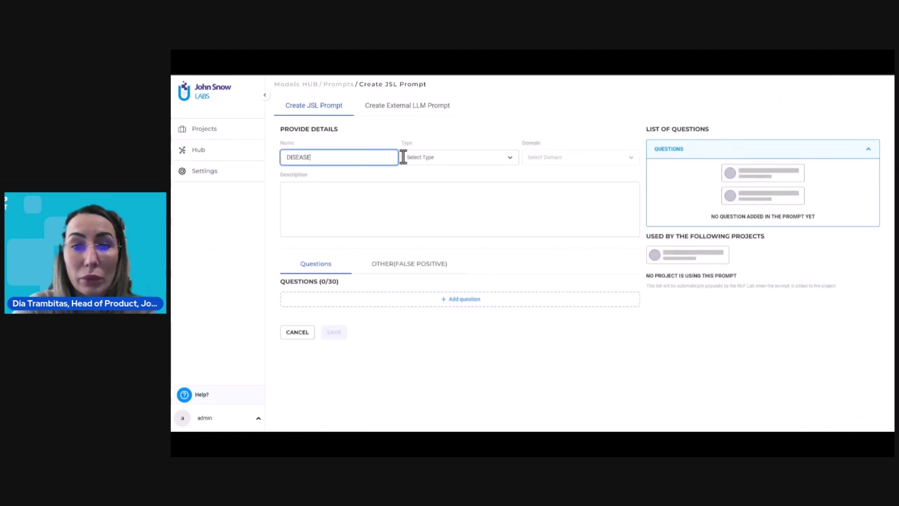
{"action": "left_click", "coordinate": [419, 160]}
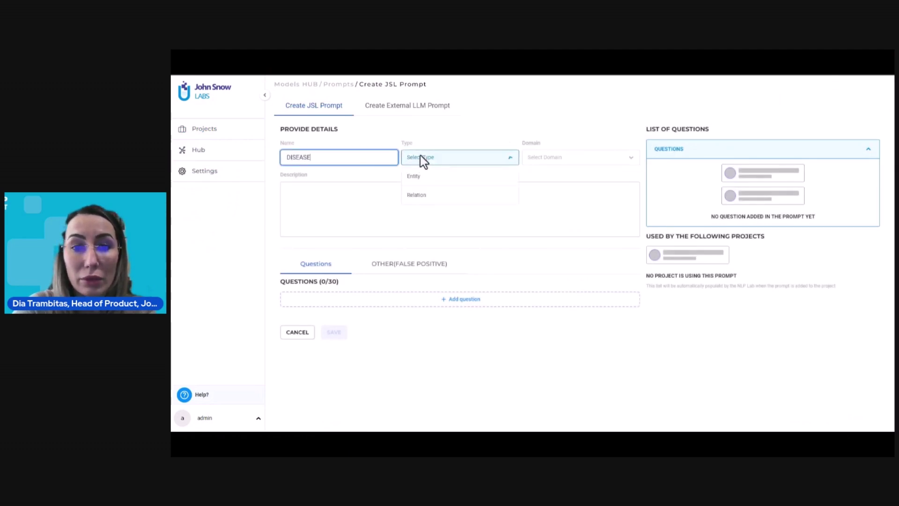
{"action": "left_click", "coordinate": [427, 180]}
{"action": "left_click", "coordinate": [543, 162]}
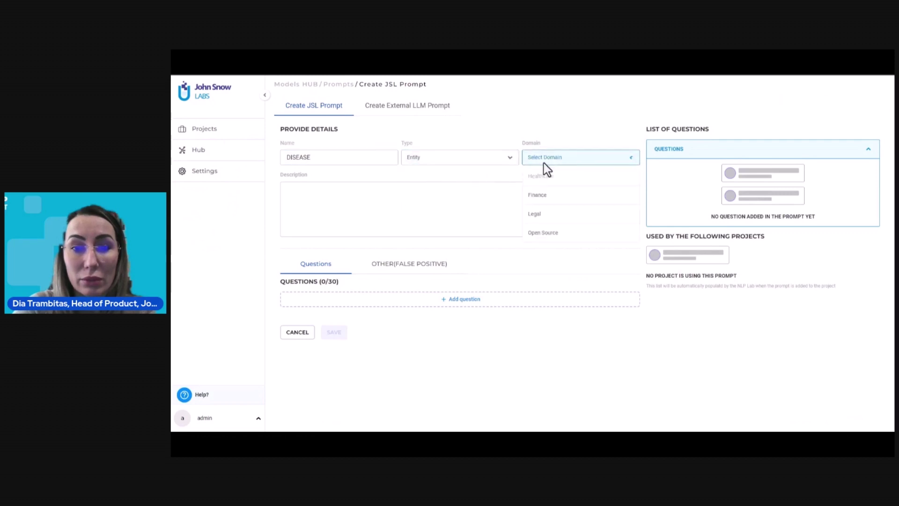
{"action": "left_click", "coordinate": [545, 232]}
{"action": "left_click", "coordinate": [488, 215]}
{"action": "type", "text": "Extract "}
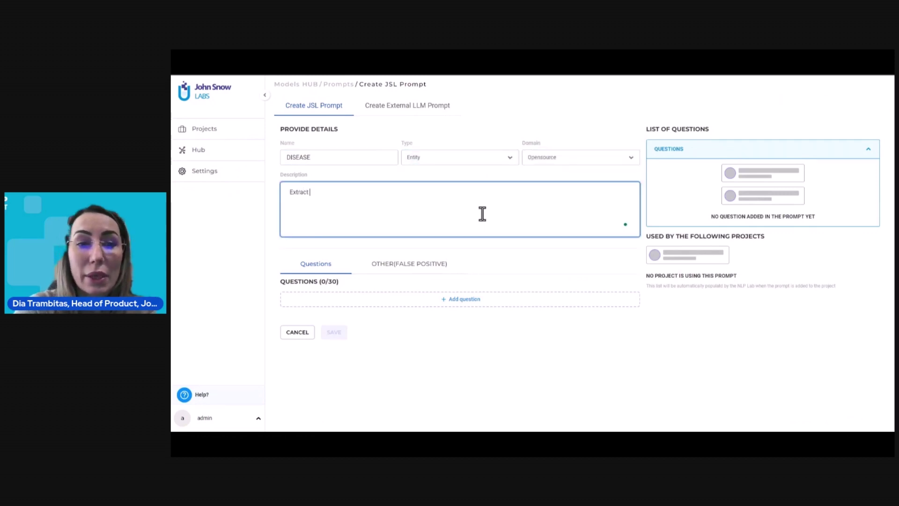
{"action": "type", "text": "disease entites from cardiology notes."}
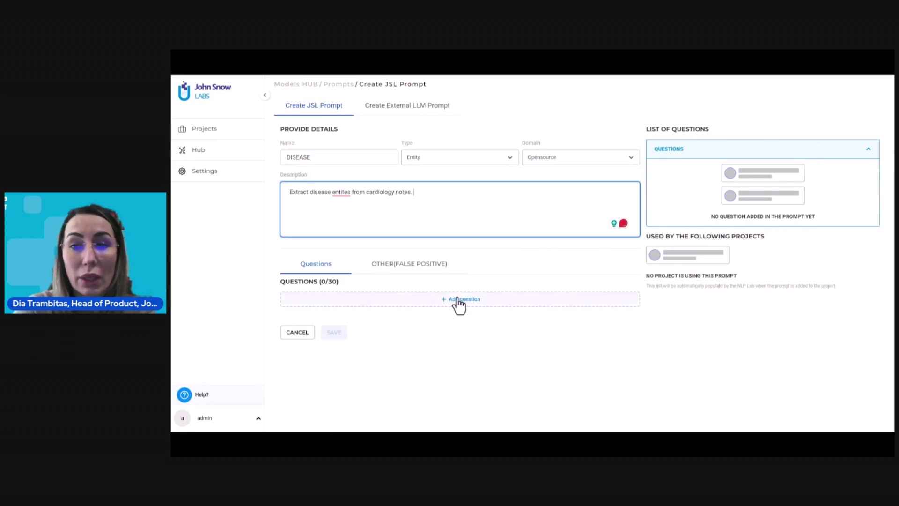
Add the questions "What is the disease?" and "What is the name of the patient's disease?" to the DISEASE prompt
{"action": "left_click", "coordinate": [461, 299]}
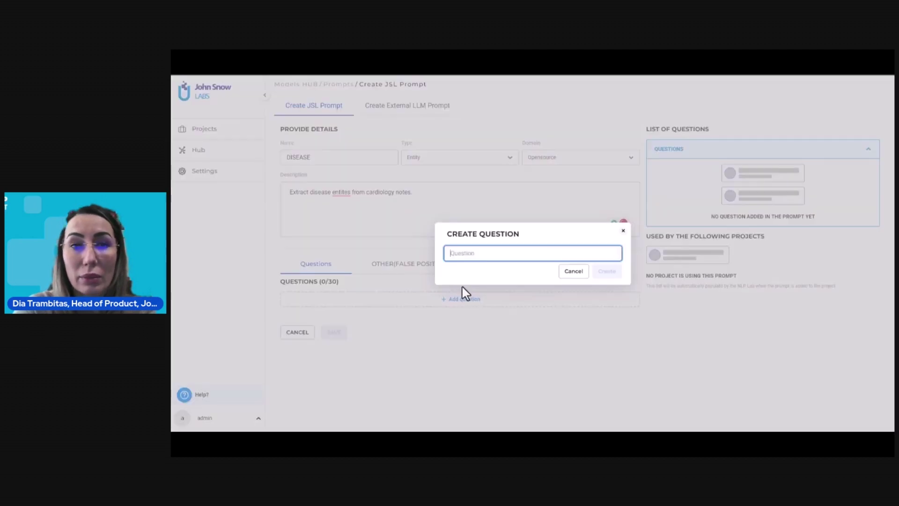
{"action": "type", "text": "What is the "}
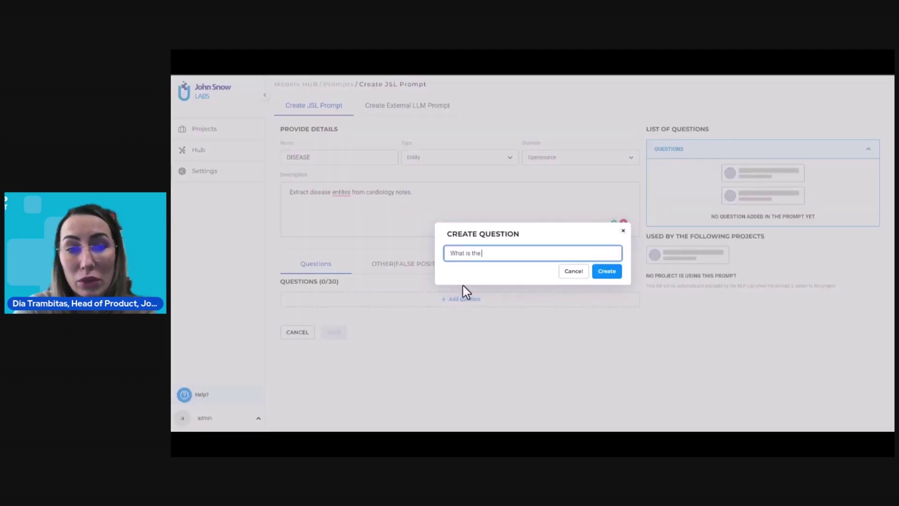
{"action": "type", "text": "disease?"}
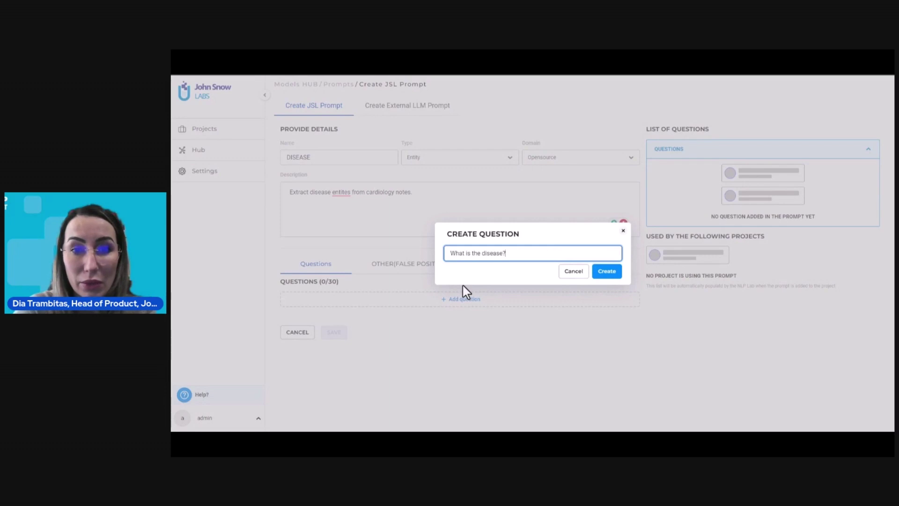
{"action": "left_click", "coordinate": [606, 272]}
{"action": "left_click", "coordinate": [475, 326]}
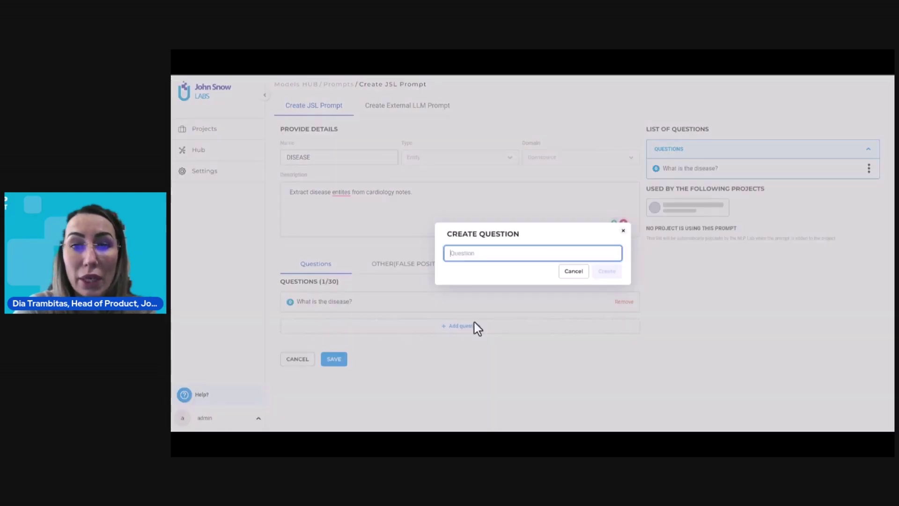
{"action": "type", "text": "What is the name of the patient's disease?"}
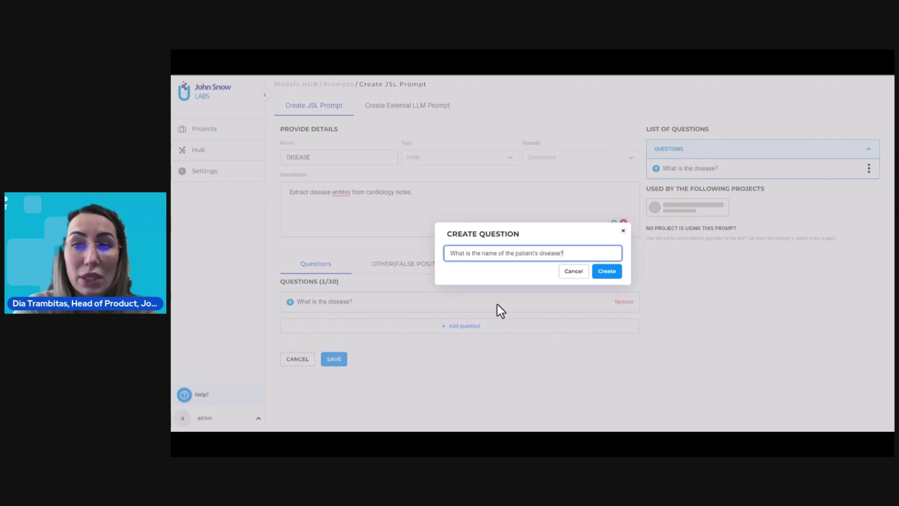
{"action": "left_click", "coordinate": [599, 274]}
Add the question "What is the name of the disorder?" and save the DISEASE prompt
{"action": "left_click", "coordinate": [462, 349]}
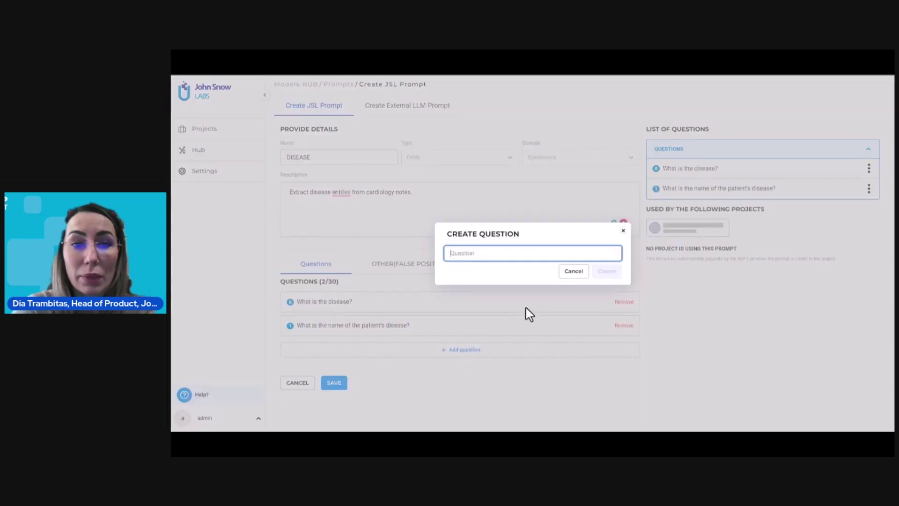
{"action": "type", "text": "What is the name o"}
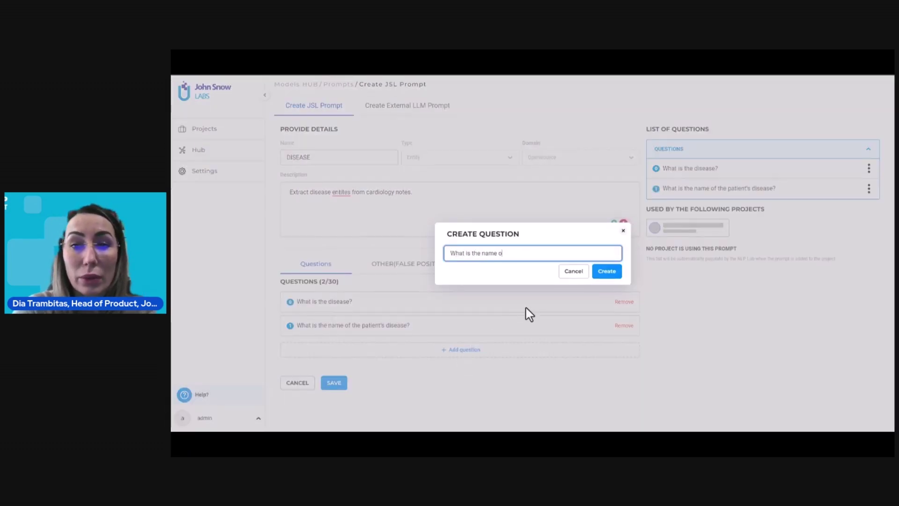
{"action": "type", "text": "f the disorder?"}
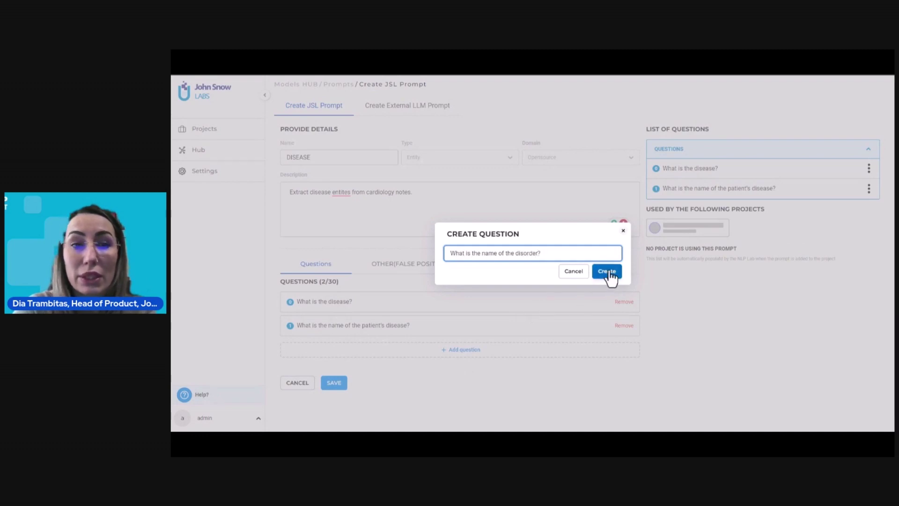
{"action": "left_click", "coordinate": [608, 273]}
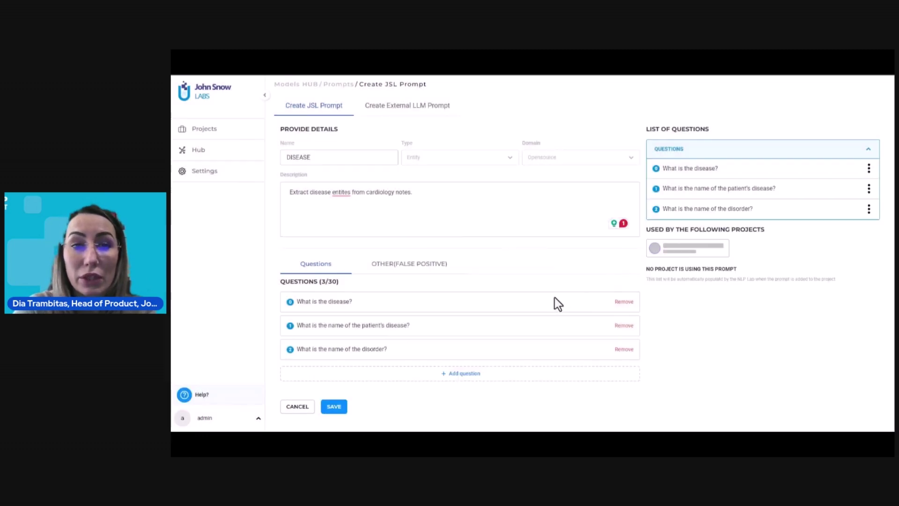
{"action": "left_click", "coordinate": [341, 405]}
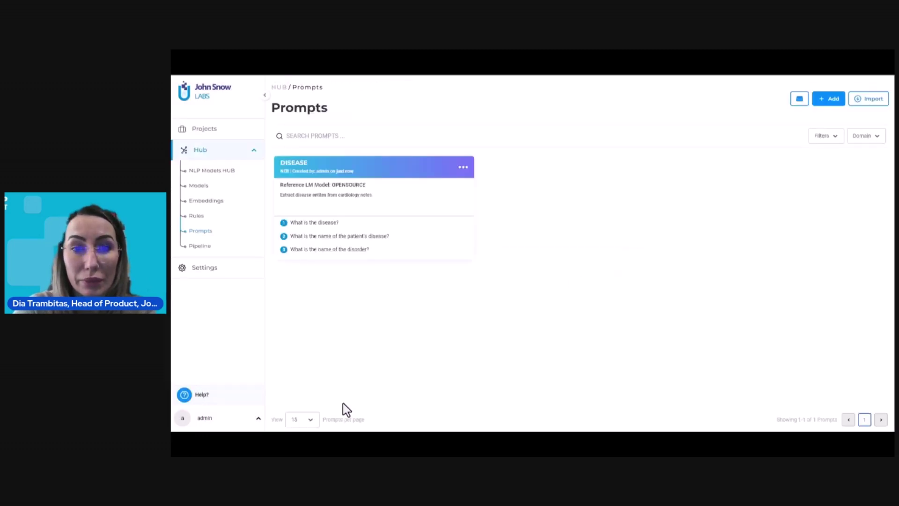
Open the DISEASE prompt in the Playground and replace the sample text with a patient note covering depression, class 1 obesity and prescribed medications
{"action": "left_click", "coordinate": [463, 167]}
{"action": "left_click", "coordinate": [466, 180]}
{"action": "triple_click", "coordinate": [438, 209]}
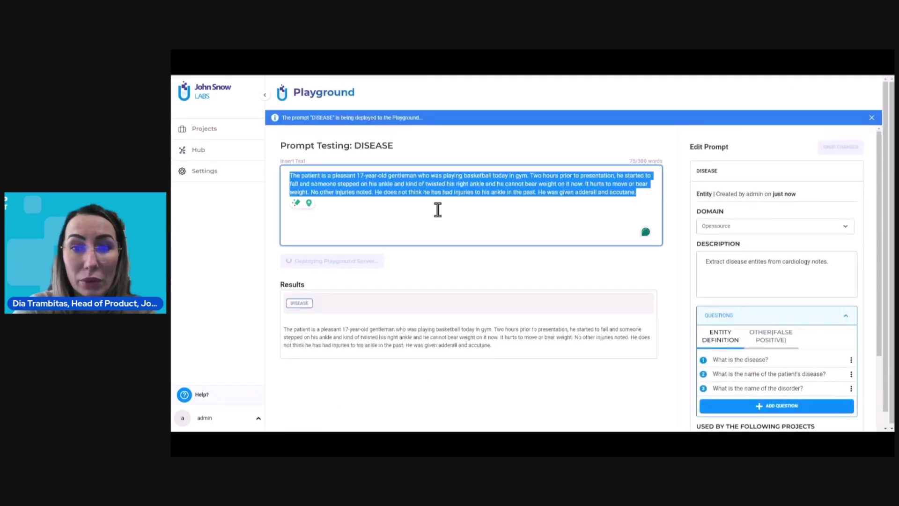
{"action": "type", "text": "Linda has been suffering from depression for the past three years, a mental health disorder that can cause a range of emotional and physical problems. She was also diagnosed with class 1 obesity, defined as a Body Mass Index (BMI) of 30-34.9.  Linda has been prescribed insulin for diabetes, Losartan for hypertension, Sertraline for depression, Donepezil for Alzheimer's, and uses a corticosteroid inhaler for her asthma."}
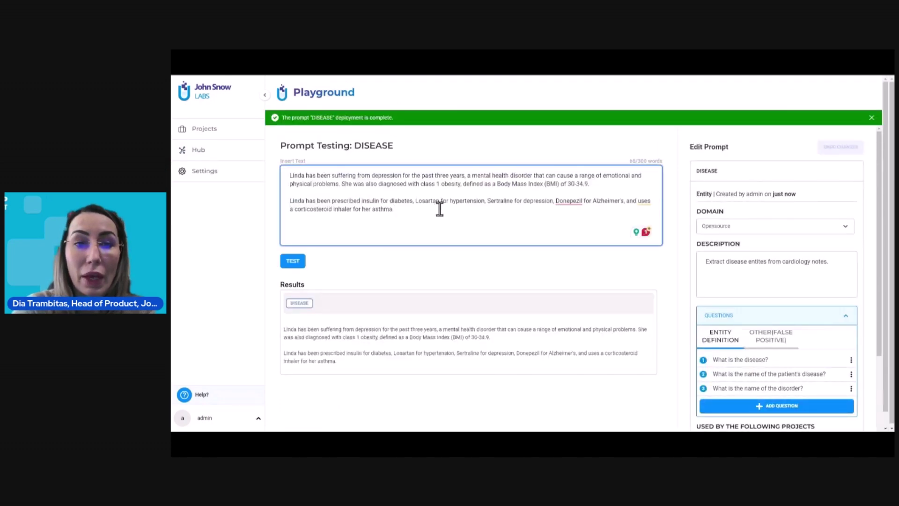
Test the DISEASE prompt on the current note and again on a replacement note covering poorly controlled diabetes, COPD, emphysema and Alzheimer's disease
{"action": "left_click", "coordinate": [294, 262]}
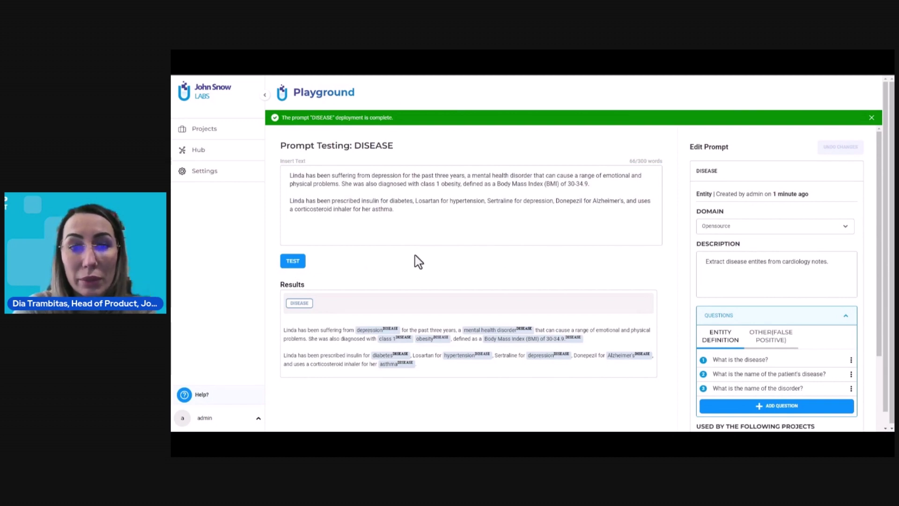
{"action": "left_click", "coordinate": [411, 231]}
{"action": "key", "text": "ctrl+a"}
{"action": "type", "text": "Recent blood test shows elevated glucose and HbA1c levels indicating poorly controlled diabetes. Spirometry results also show reduced lung function, indicative of COPD. A chest X-ray revealed signs of emphysema, a form of COPD, characterized by damage to the air sacs (alveoli) in the lungs. John is diagnosed with poorly controlled Type 2 Diabetes, Hypertension, Class 3 Obesity, COPD, and Moderate Alzheimer's Disease. John's treatment plan includes the optimization of his current"}
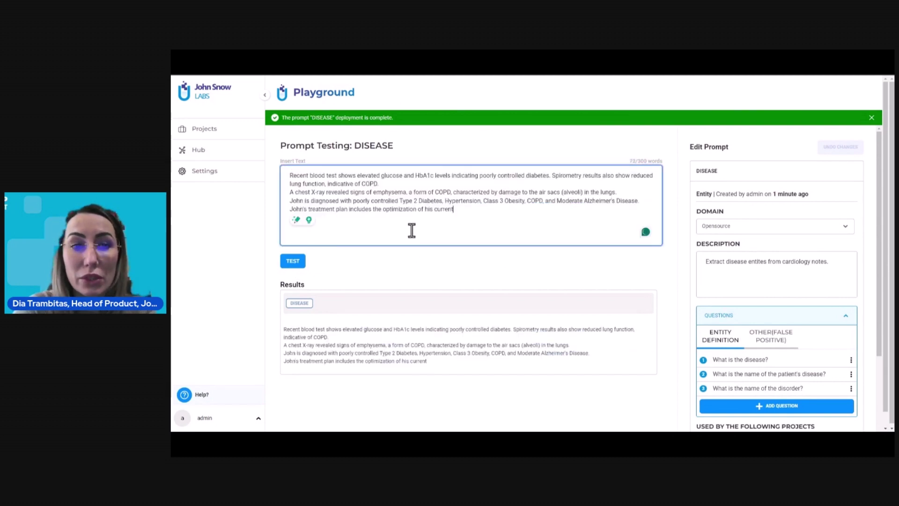
{"action": "left_click", "coordinate": [293, 261]}
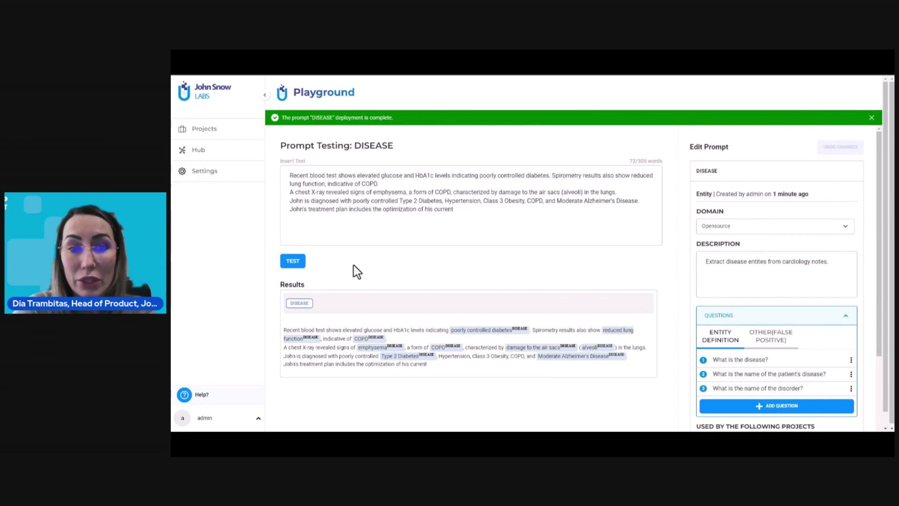
Add the false-positive question "What is the symptom?" to the DISEASE prompt
{"action": "left_click", "coordinate": [765, 339]}
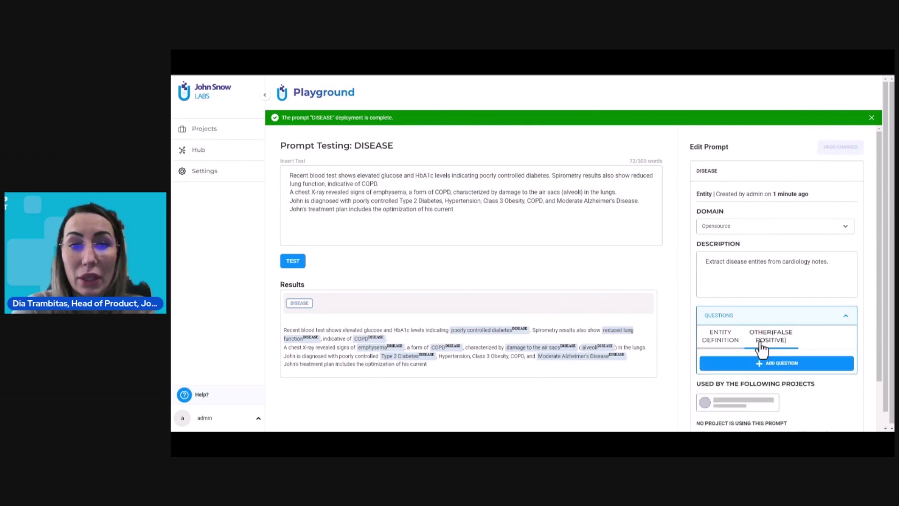
{"action": "left_click", "coordinate": [757, 364]}
{"action": "type", "text": "W"}
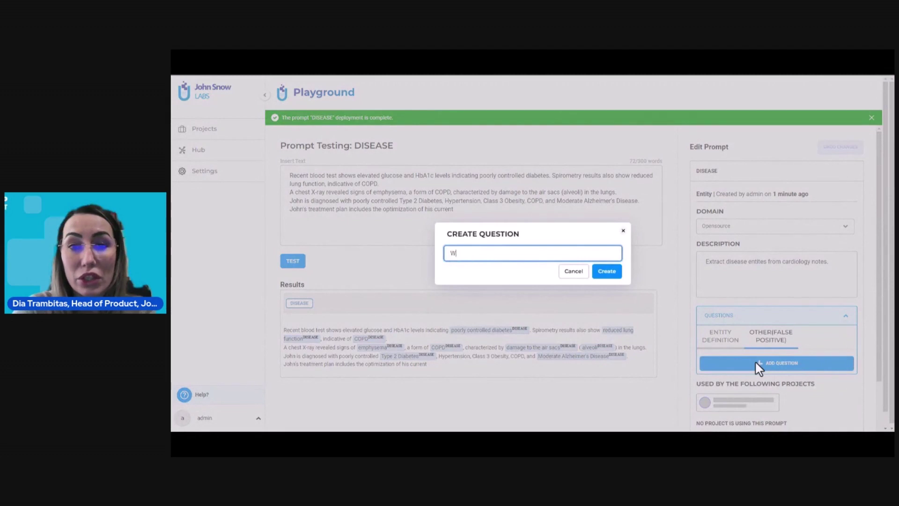
{"action": "type", "text": "hat is th"}
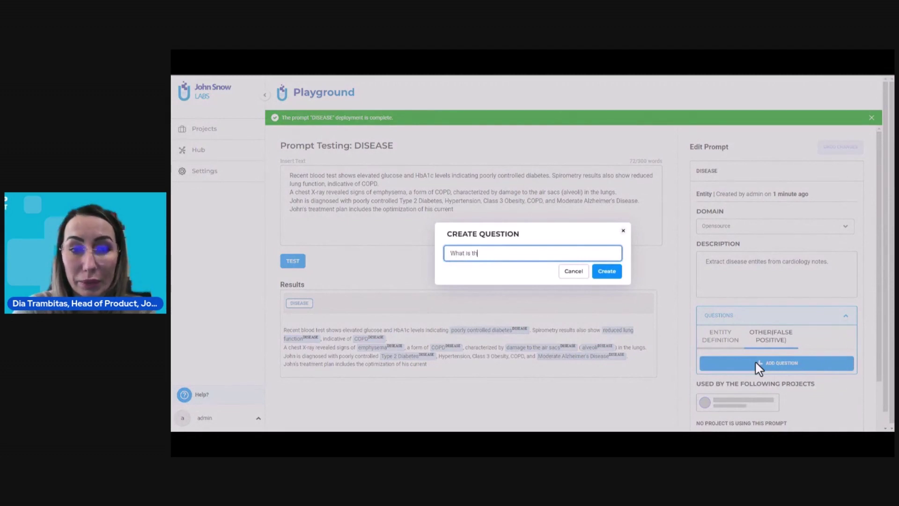
{"action": "type", "text": "e symptom?"}
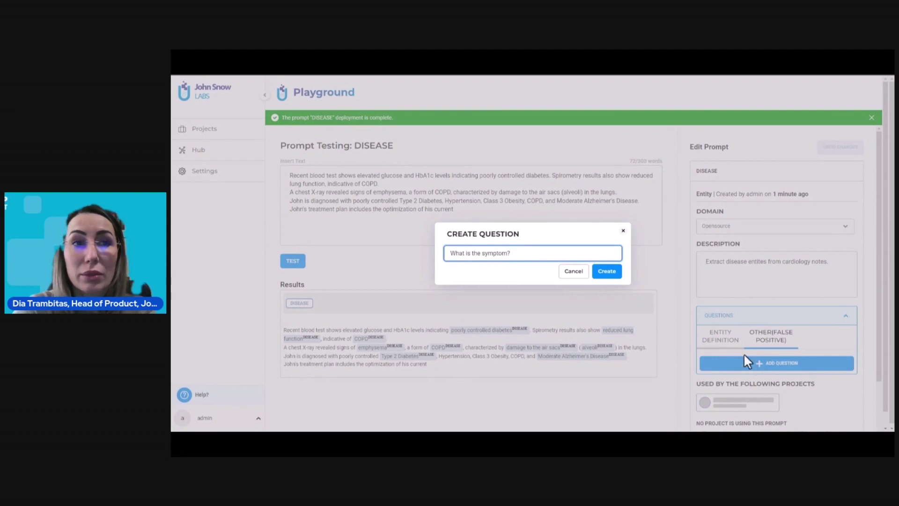
{"action": "left_click", "coordinate": [611, 274]}
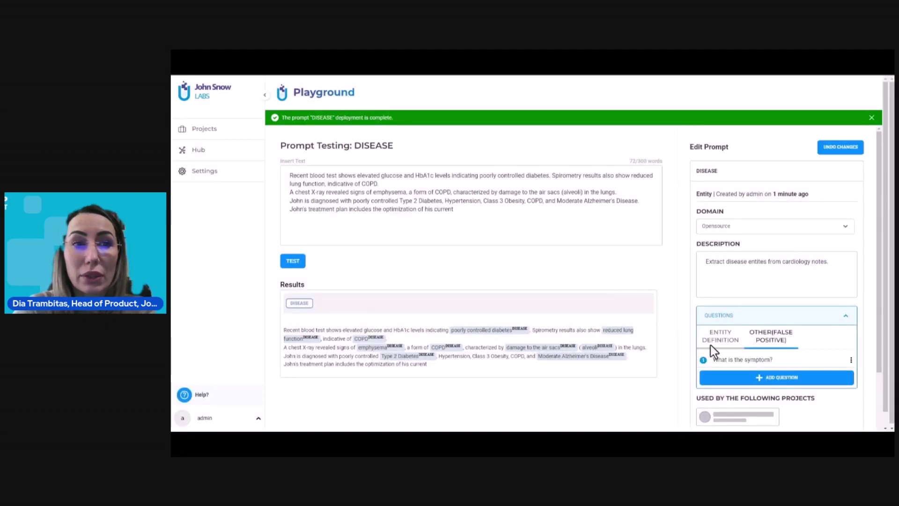
Add a second false-positive question, "What is the disease characterized by?", to the DISEASE prompt
{"action": "left_click", "coordinate": [757, 379]}
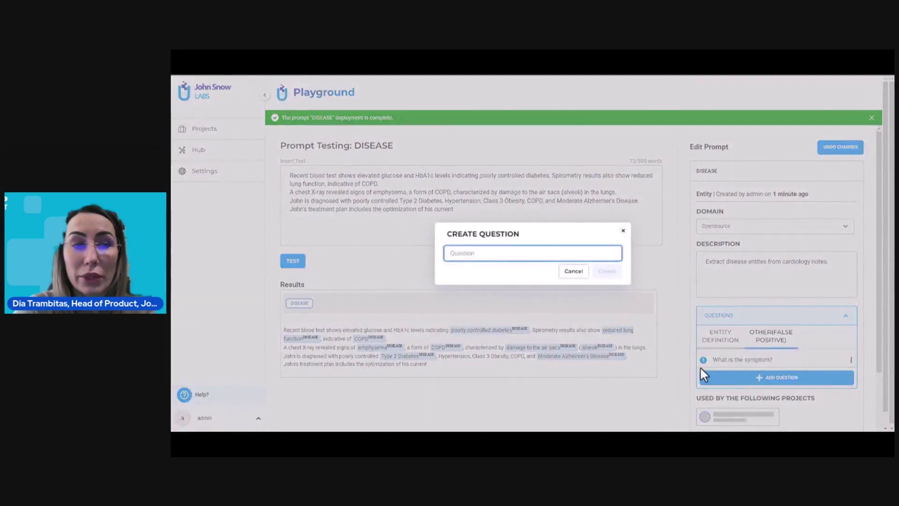
{"action": "type", "text": "What"}
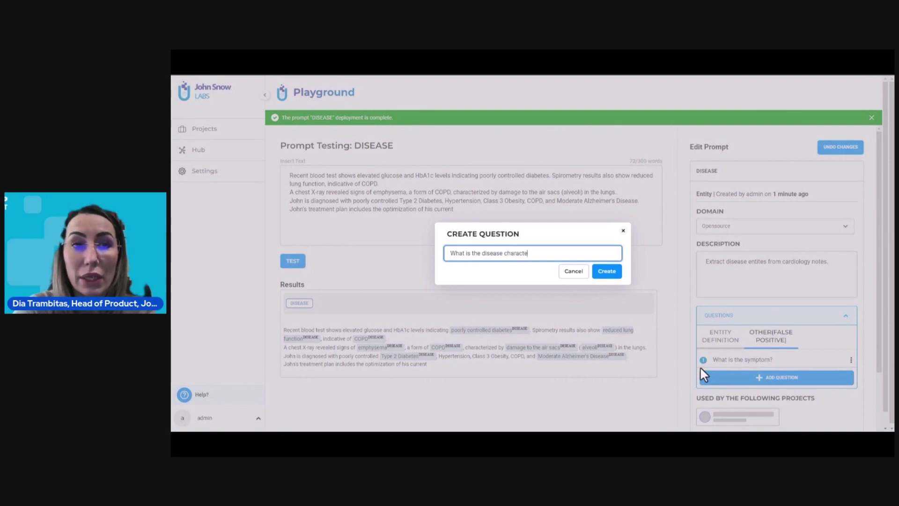
{"action": "type", "text": "is the disease characterized by?"}
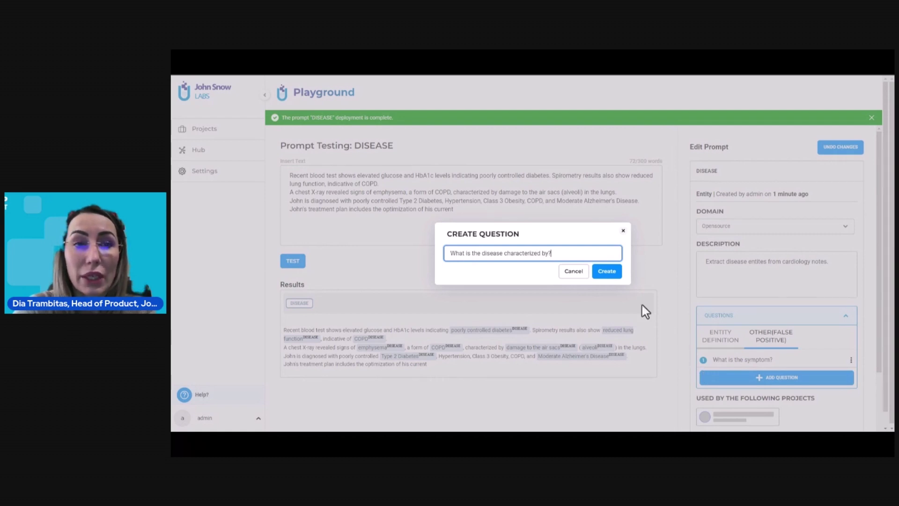
{"action": "left_click", "coordinate": [608, 272]}
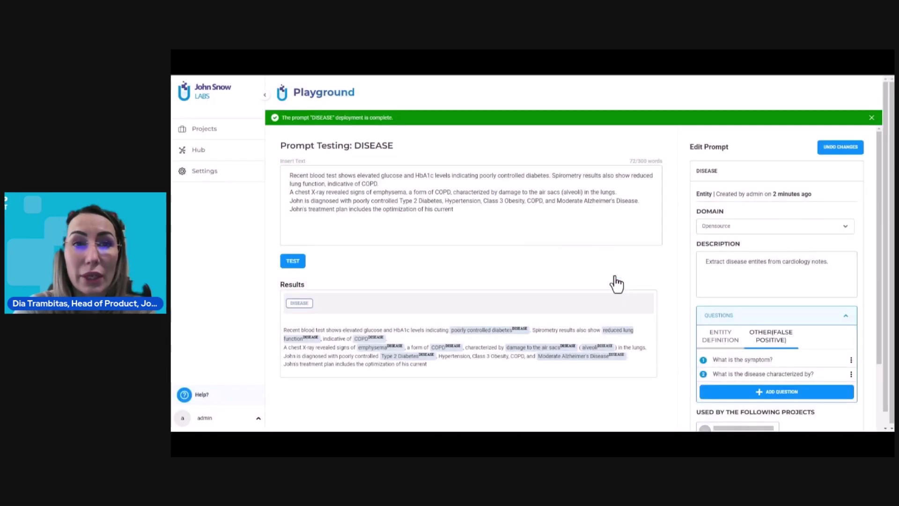
Retest the DISEASE prompt with the false-positive questions on the same note and save the prompt changes
{"action": "left_click", "coordinate": [705, 411]}
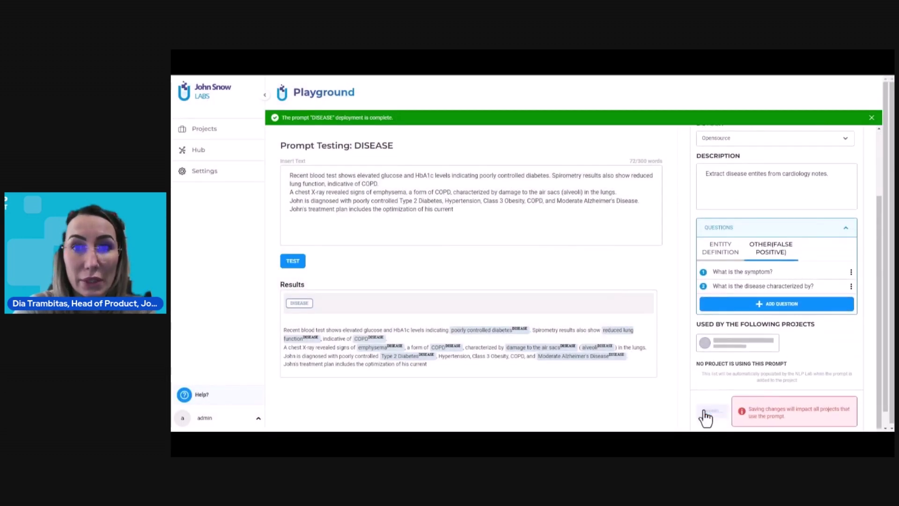
{"action": "left_click", "coordinate": [292, 263]}
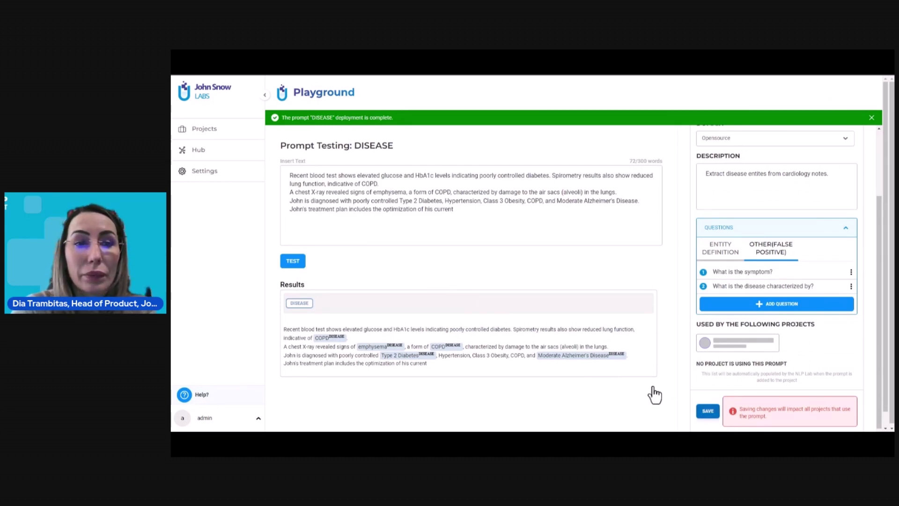
{"action": "left_click", "coordinate": [705, 412]}
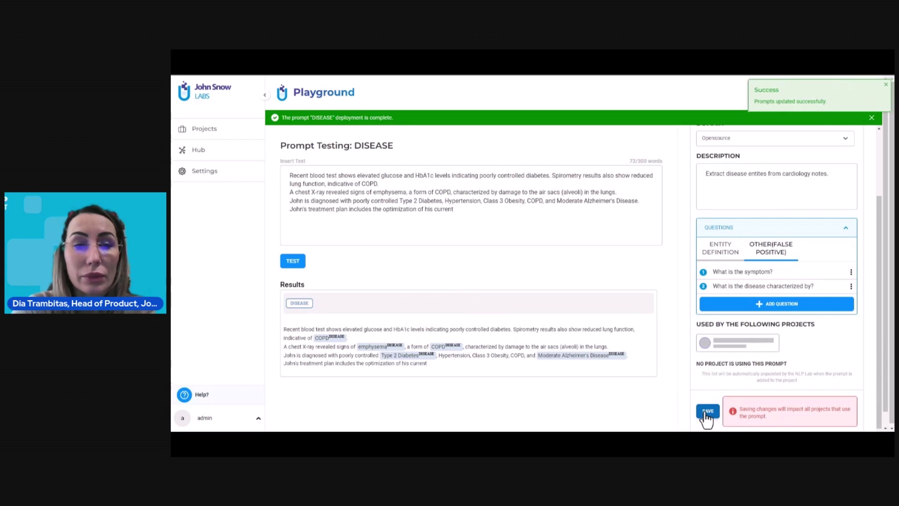
Create a new project titled Cardiology with tasks served in Sequential order
{"action": "left_click", "coordinate": [215, 134]}
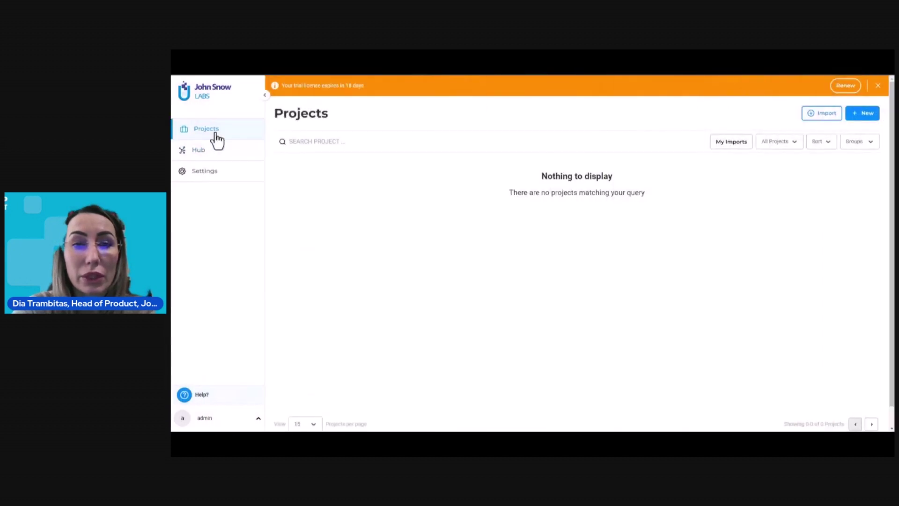
{"action": "left_click", "coordinate": [864, 117]}
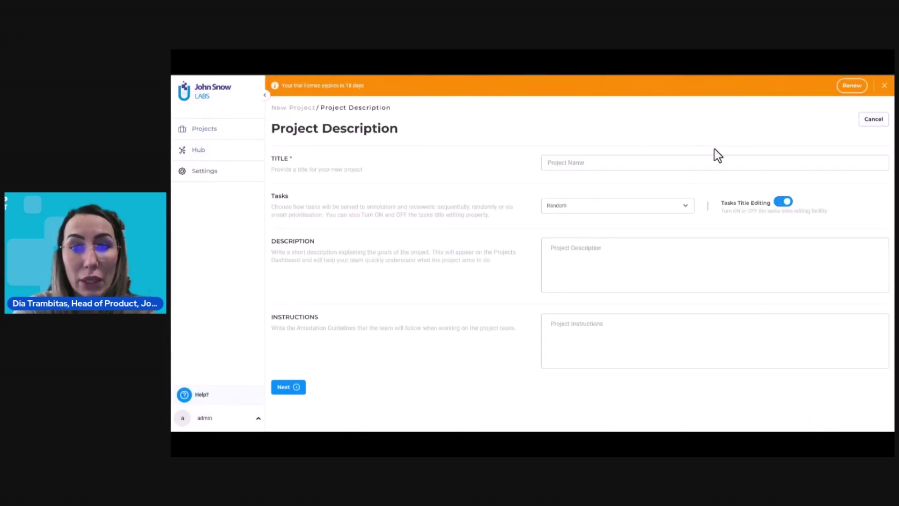
{"action": "left_click", "coordinate": [658, 162]}
{"action": "type", "text": "Cardi"}
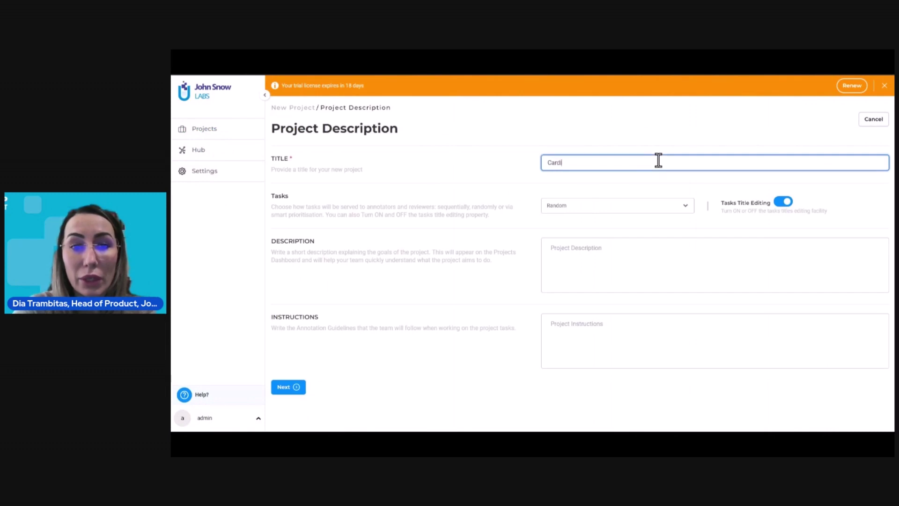
{"action": "type", "text": "ology"}
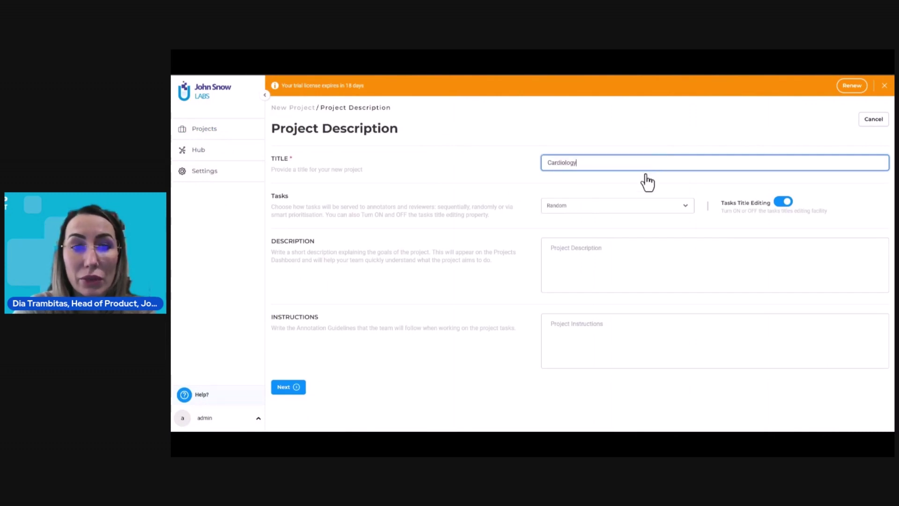
{"action": "left_click", "coordinate": [611, 208]}
{"action": "left_click", "coordinate": [577, 245]}
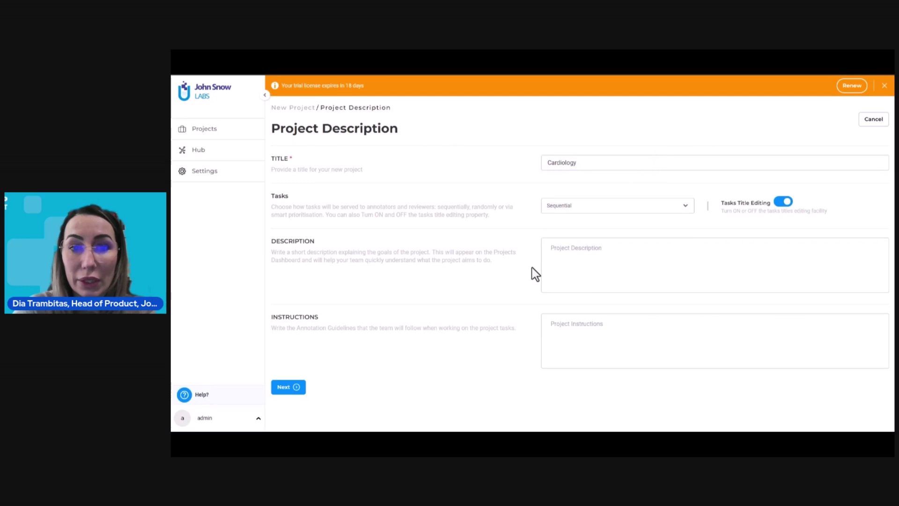
{"action": "left_click", "coordinate": [297, 389]}
Skip adding team members, and set up the Named Entity Recognition text template for annotating the entire document
{"action": "scroll", "coordinate": [309, 398], "scroll_direction": "down", "scroll_amount": 1}
{"action": "scroll", "coordinate": [309, 398], "scroll_direction": "down", "scroll_amount": 2}
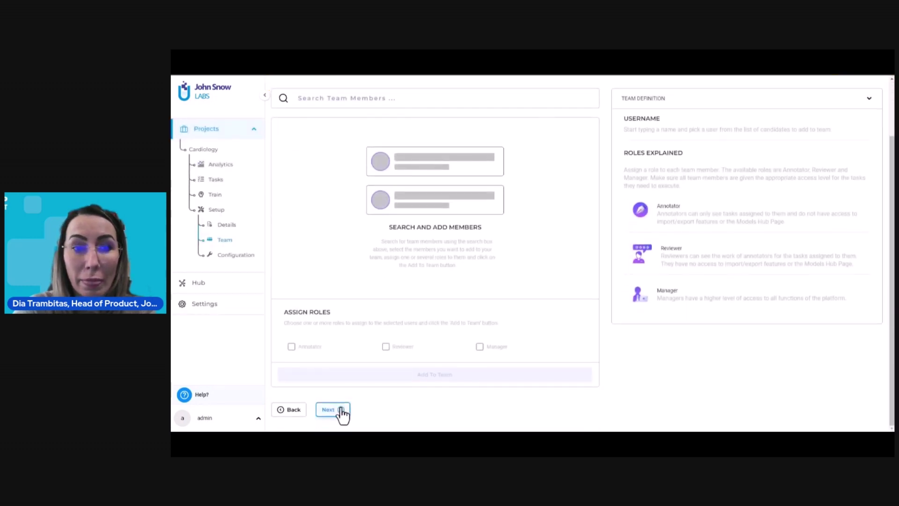
{"action": "left_click", "coordinate": [340, 411]}
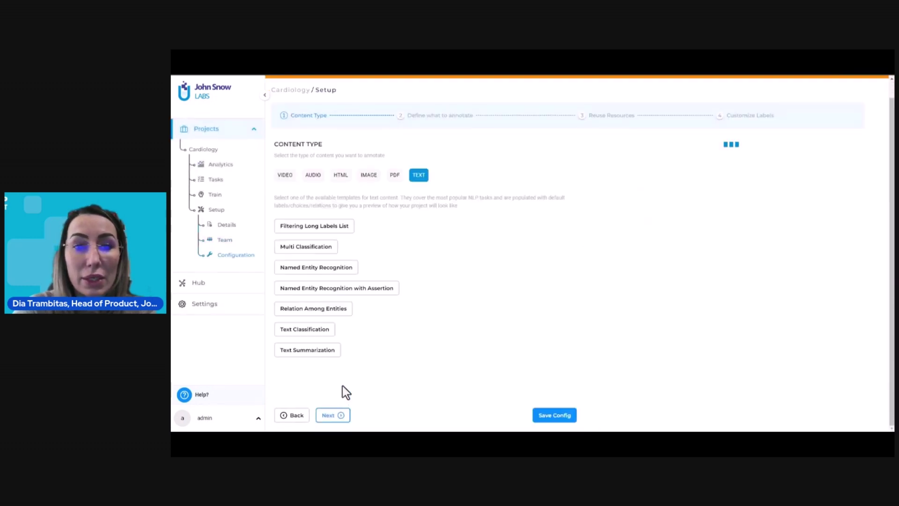
{"action": "left_click", "coordinate": [346, 268]}
{"action": "left_click", "coordinate": [608, 279]}
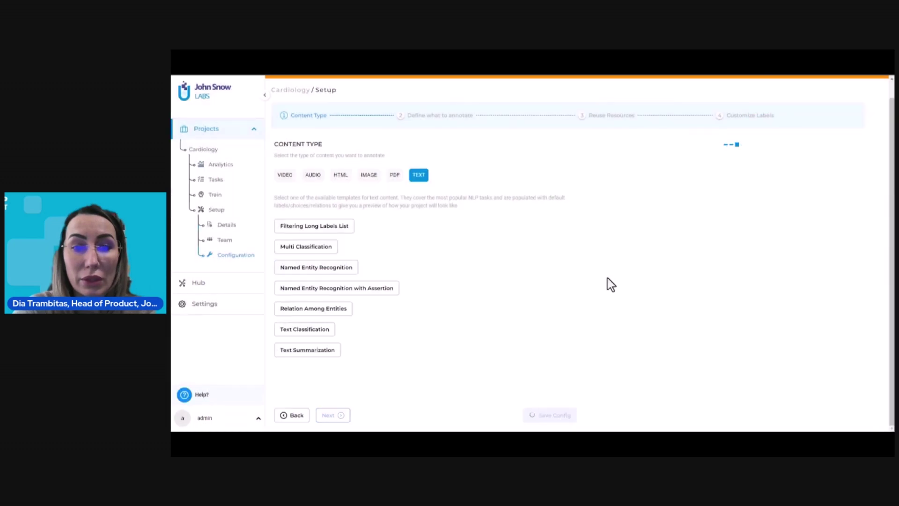
{"action": "left_click", "coordinate": [340, 417]}
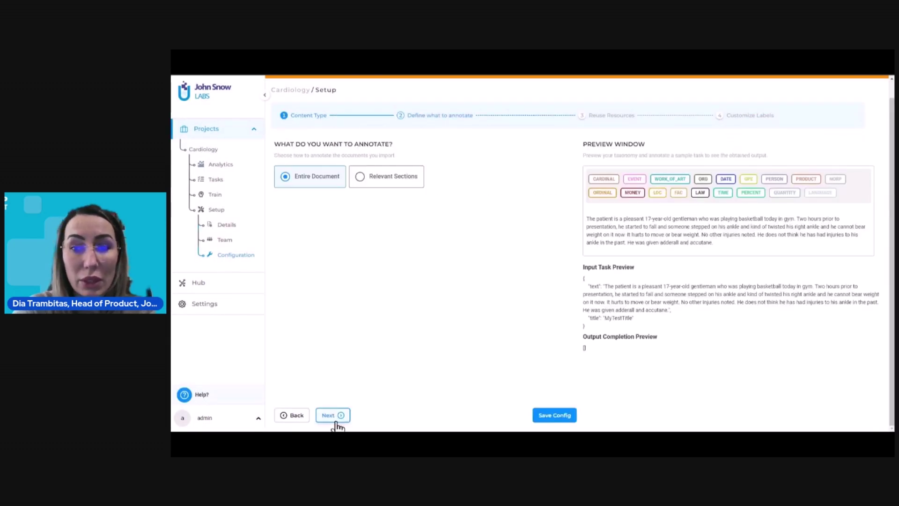
{"action": "left_click", "coordinate": [336, 422]}
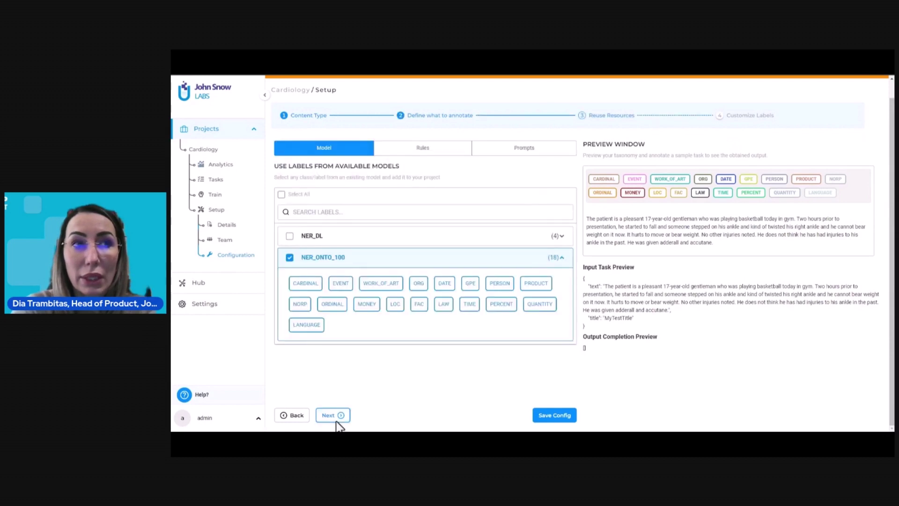
Replace the NER_ONTO_100 labels with the DISEASE, AGE, GENDER, SYMPTOM and DRUG prompts and save the project configuration
{"action": "left_click", "coordinate": [289, 257]}
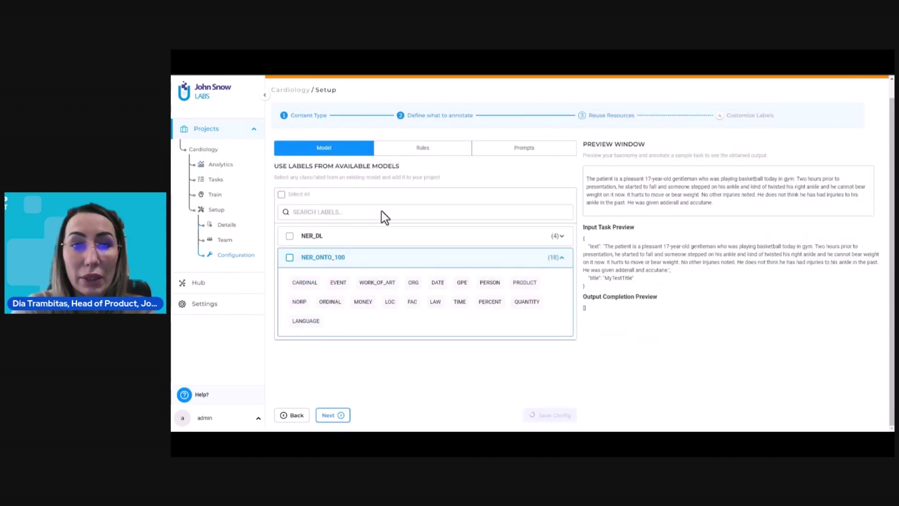
{"action": "left_click", "coordinate": [510, 149]}
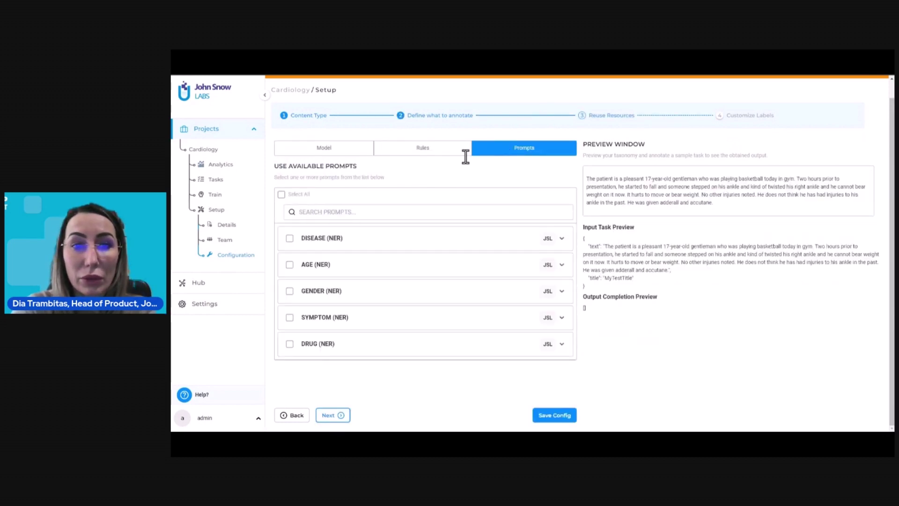
{"action": "left_click", "coordinate": [332, 415]}
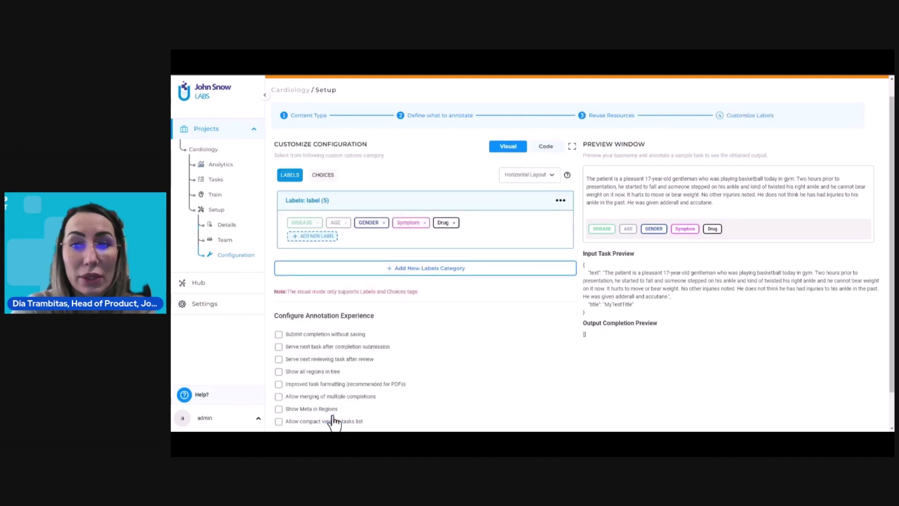
{"action": "scroll", "coordinate": [331, 421], "scroll_direction": "down", "scroll_amount": 2}
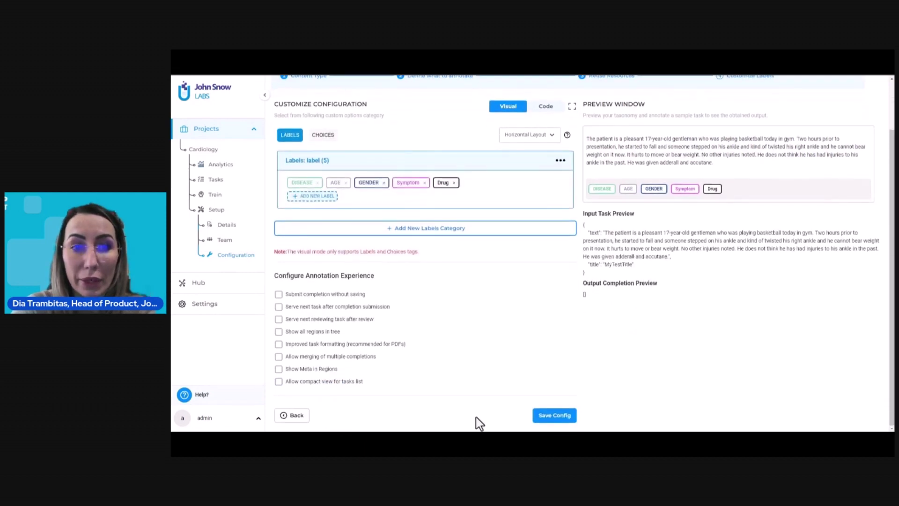
{"action": "left_click", "coordinate": [545, 416]}
Import the tasks from Cardiology.json into the Cardiology project
{"action": "left_click", "coordinate": [596, 271]}
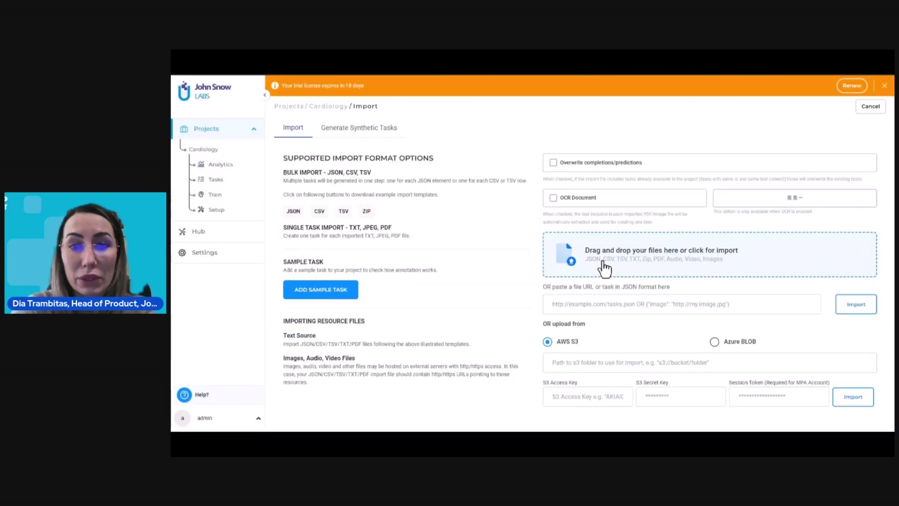
{"action": "left_click", "coordinate": [604, 267]}
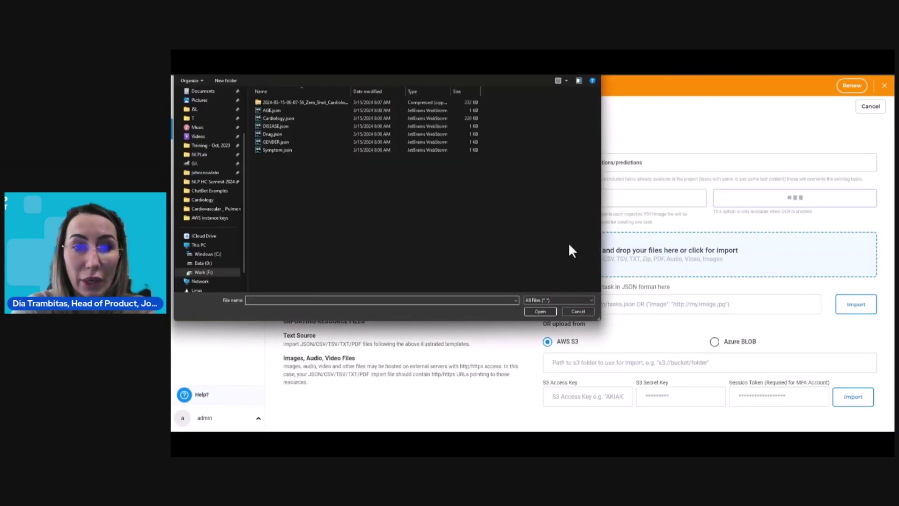
{"action": "left_click", "coordinate": [303, 118]}
{"action": "left_click", "coordinate": [528, 309]}
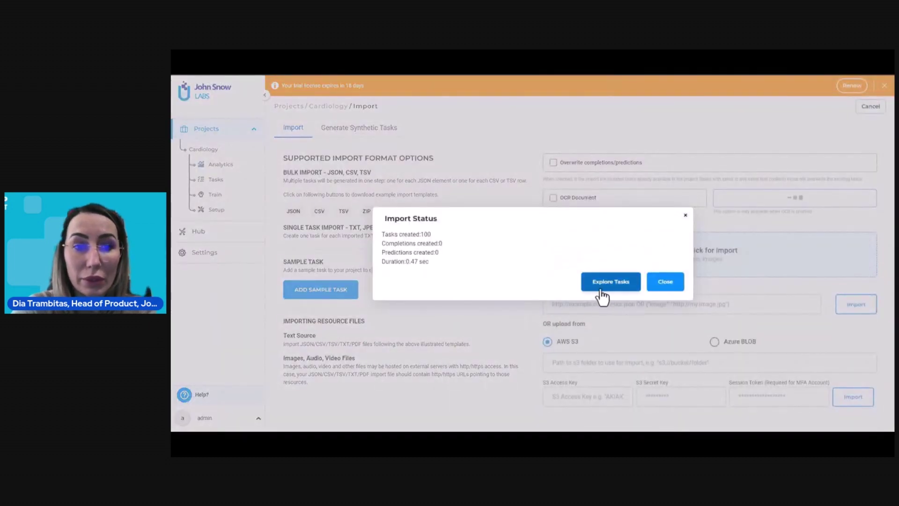
Open the imported task list and pre-annotate all tasks on the current page with the Cardiology server
{"action": "left_click", "coordinate": [602, 293]}
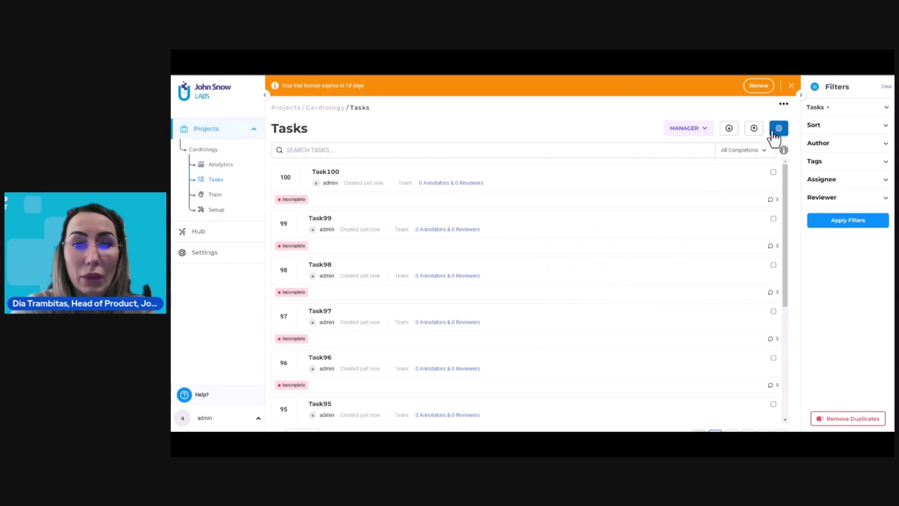
{"action": "left_click", "coordinate": [775, 131]}
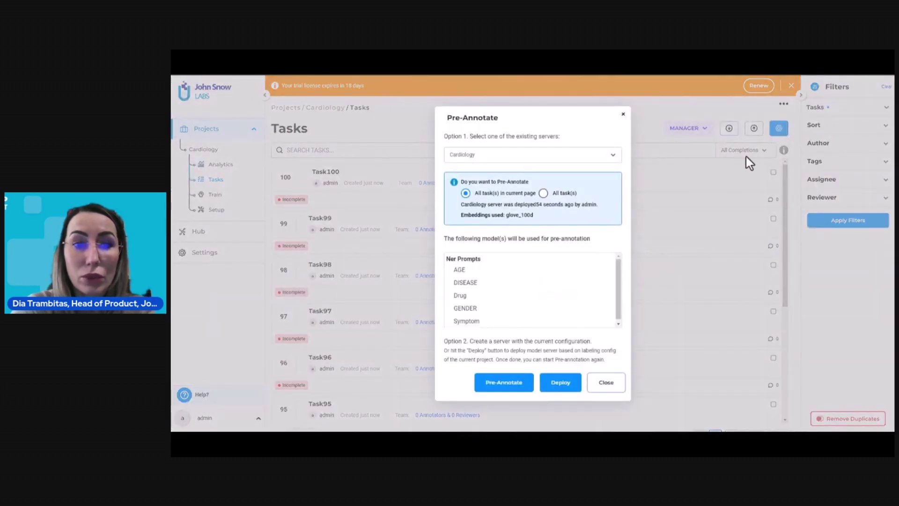
{"action": "left_click", "coordinate": [519, 383]}
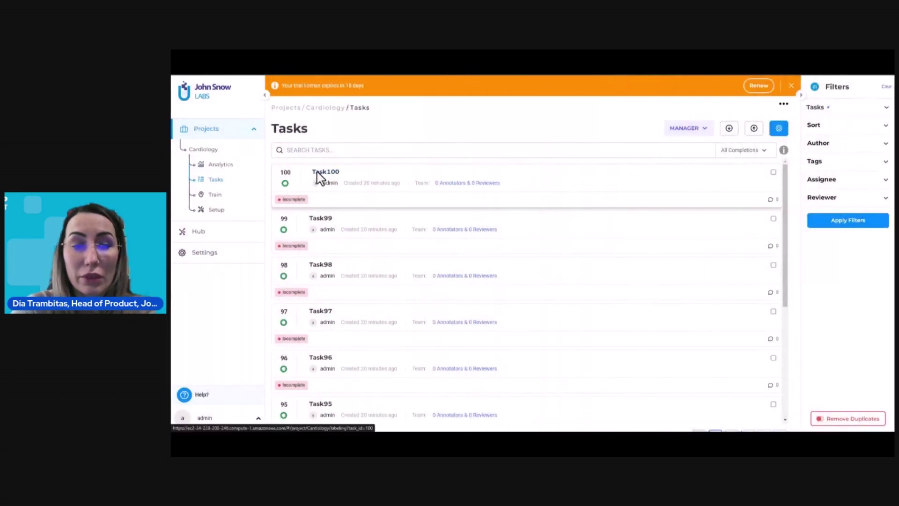
Open Task100 and delete the GENDER annotation on the emergency contact's name and the Symptom annotation on "occasional" in Clinical History
{"action": "left_click", "coordinate": [323, 172]}
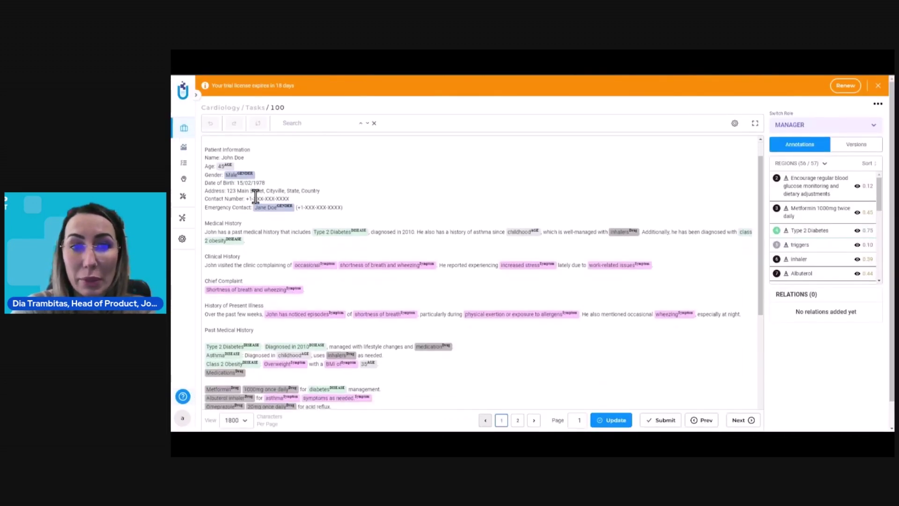
{"action": "left_click", "coordinate": [270, 209]}
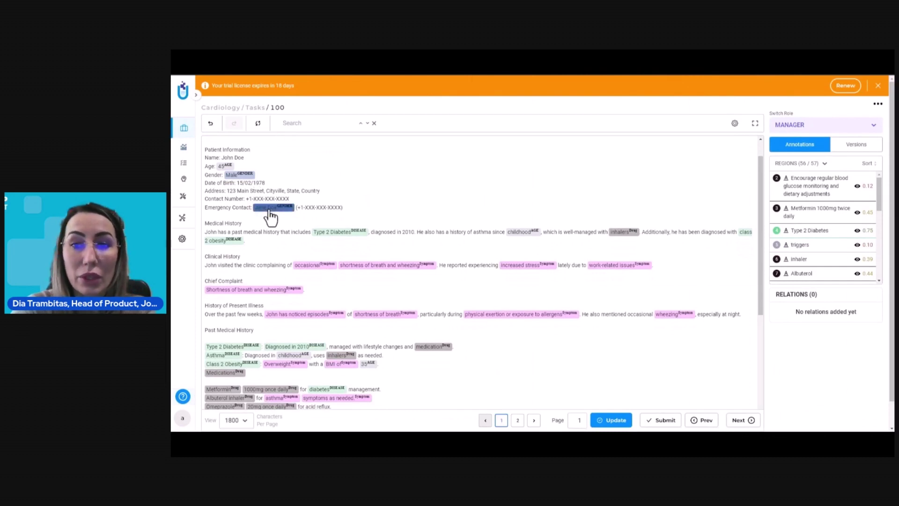
{"action": "key", "text": "Delete"}
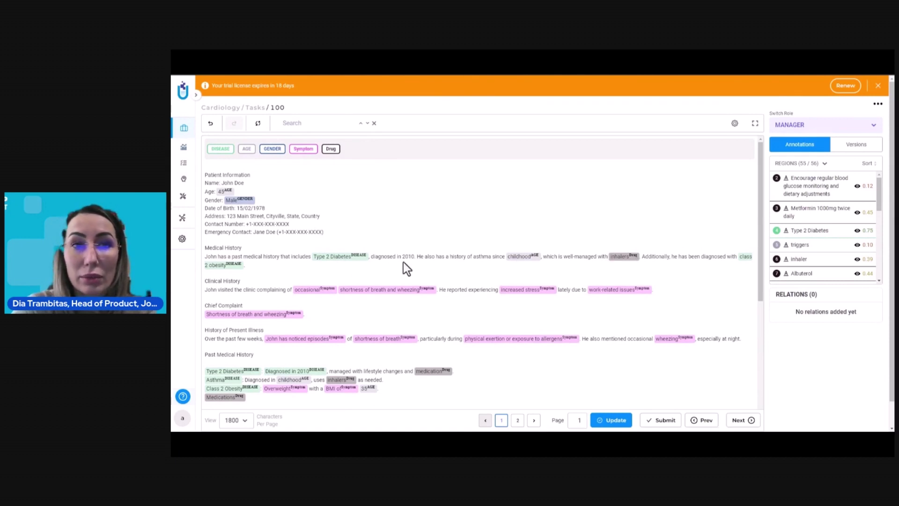
{"action": "left_click", "coordinate": [330, 288]}
{"action": "key", "text": "Delete"}
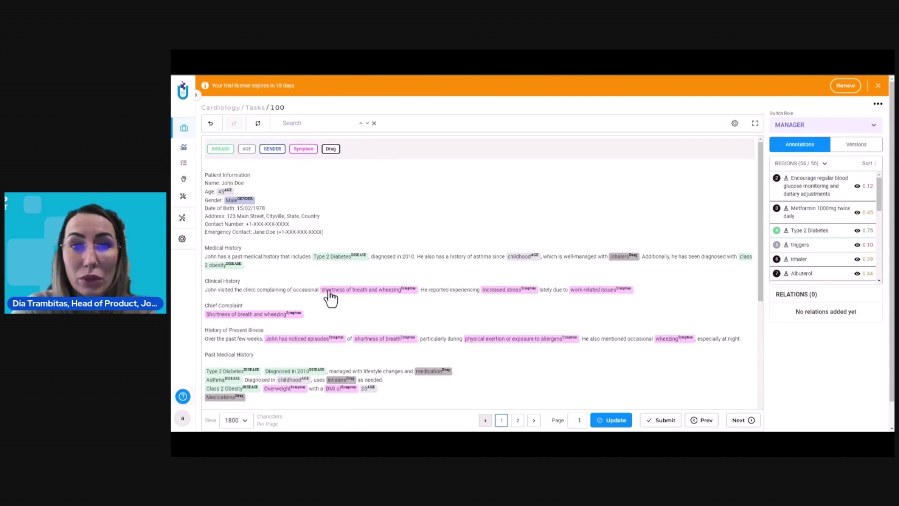
In Clinical History, replace the combined symptom annotation with separate Symptom annotations for "shortness of breath" and "wheezing", and delete the one on "work-related issues"
{"action": "left_click", "coordinate": [361, 290]}
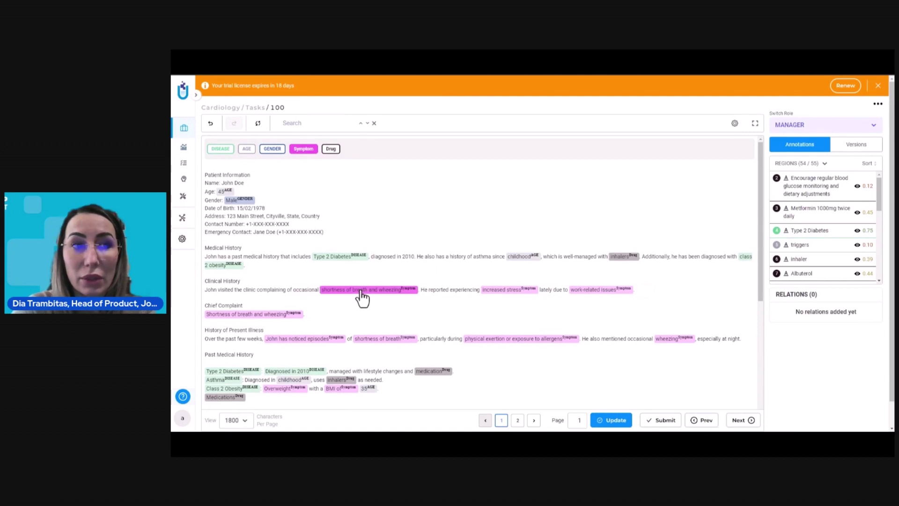
{"action": "key", "text": "Delete"}
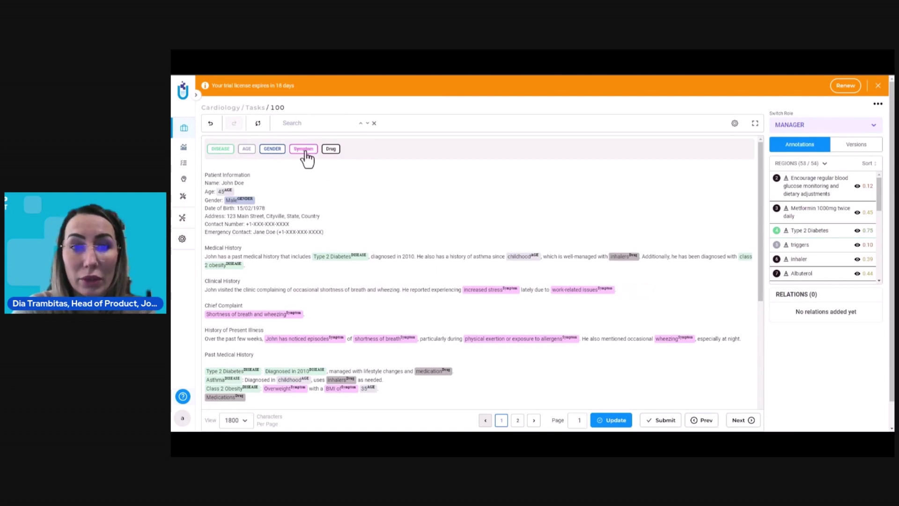
{"action": "left_click_drag", "start_coordinate": [320, 290], "coordinate": [368, 290]}
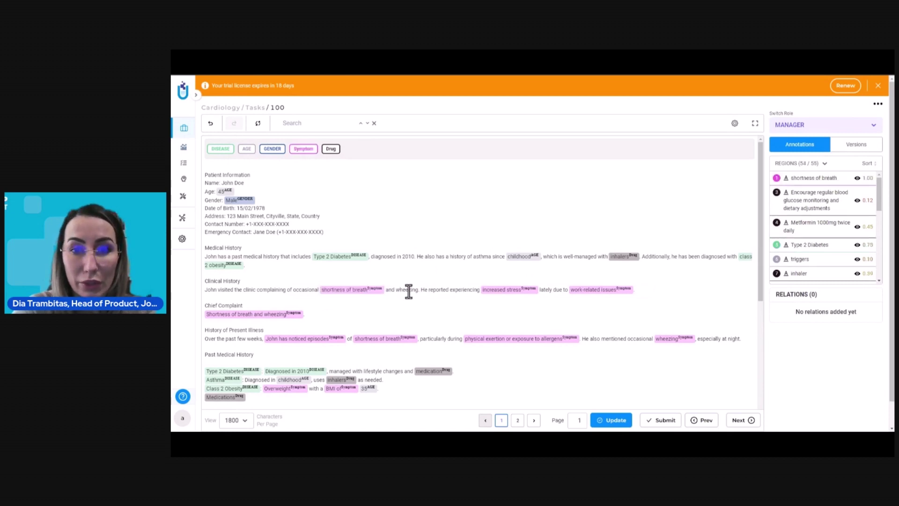
{"action": "double_click", "coordinate": [408, 290]}
{"action": "left_click", "coordinate": [304, 149]}
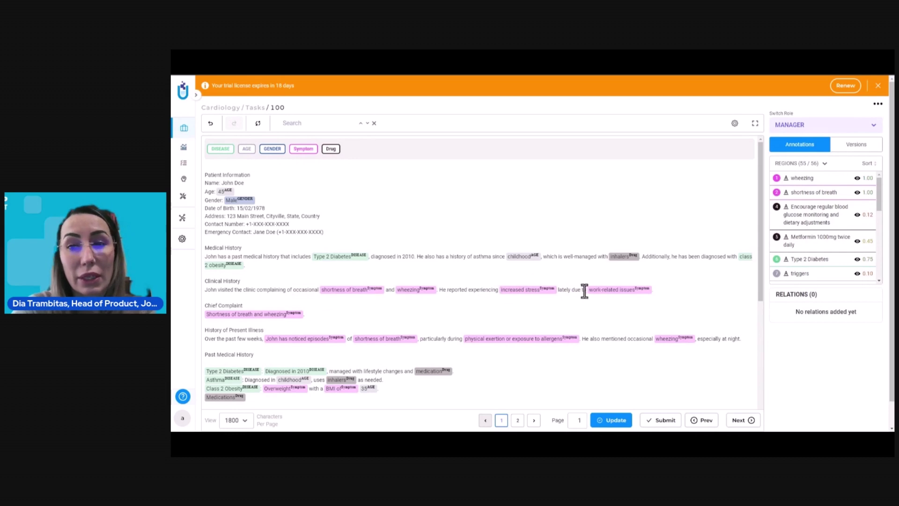
{"action": "left_click", "coordinate": [605, 299]}
{"action": "key", "text": "BackSpace"}
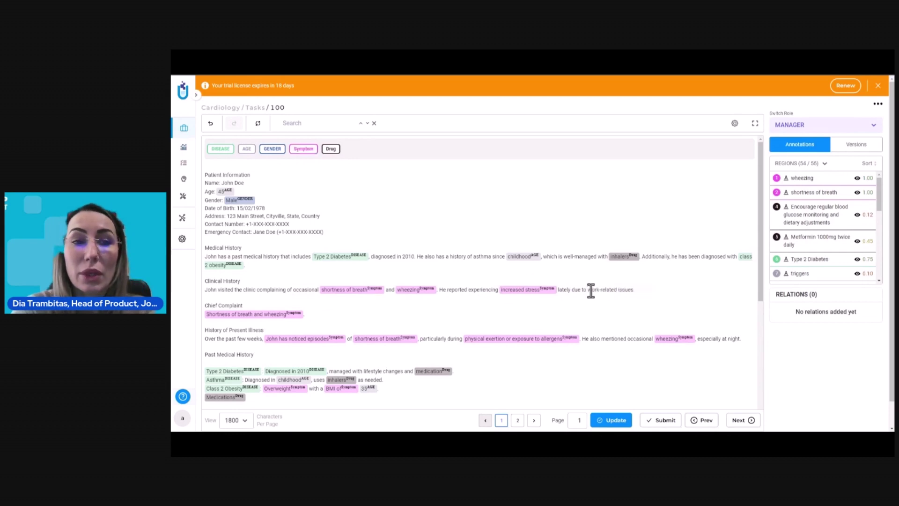
Replace the combined Chief Complaint annotation with separate Symptom annotations for "Shortness of breath" and "wheezing"
{"action": "left_click", "coordinate": [278, 317]}
{"action": "key", "text": "BackSpace"}
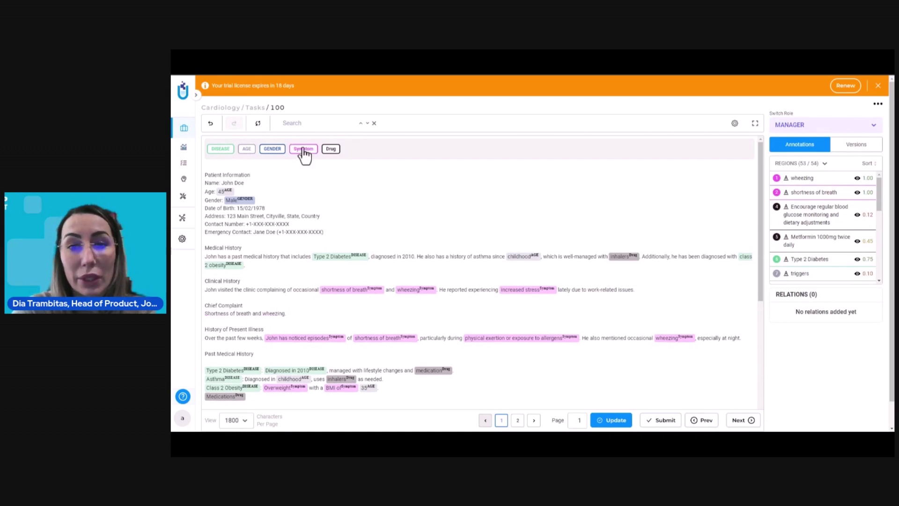
{"action": "left_click_drag", "start_coordinate": [205, 314], "coordinate": [257, 314]}
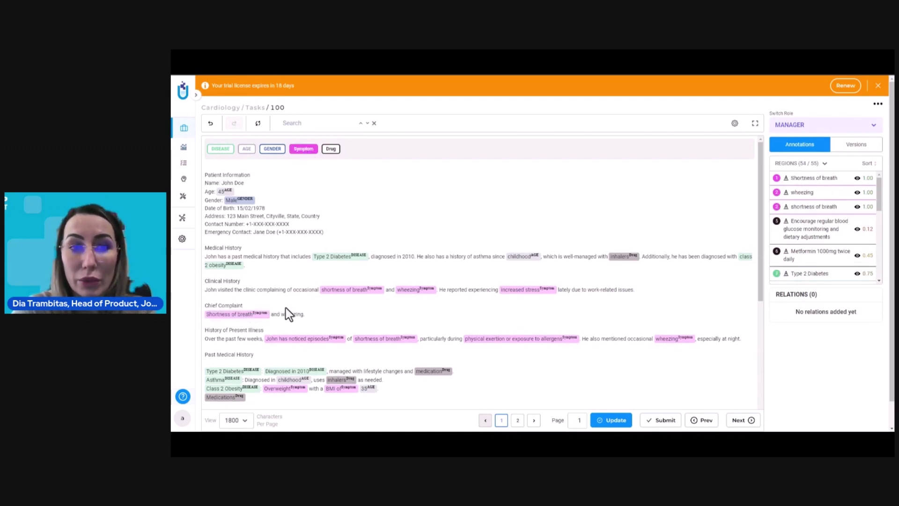
{"action": "double_click", "coordinate": [291, 314]}
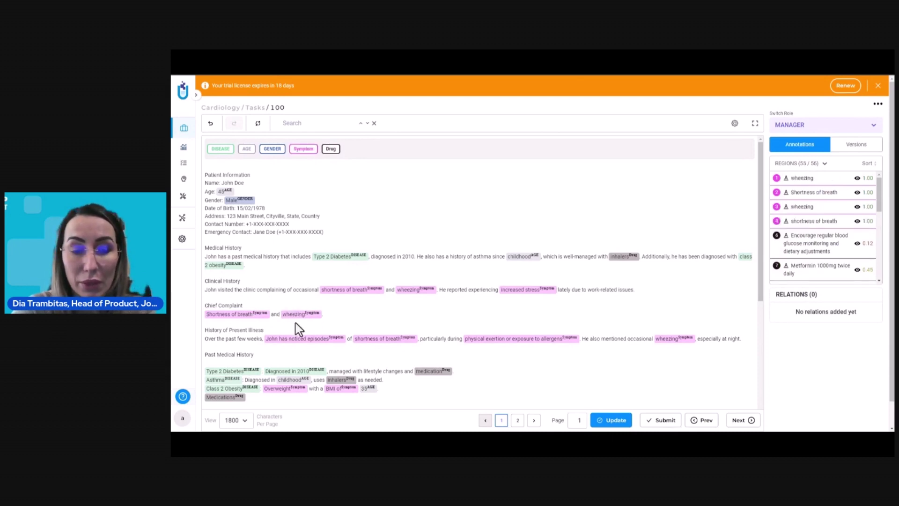
In History of Present Illness, delete the Symptom annotations covering "has noticed episodes" and "physical exertion or exposure to allergens"
{"action": "left_click", "coordinate": [306, 338]}
{"action": "key", "text": "BackSpace"}
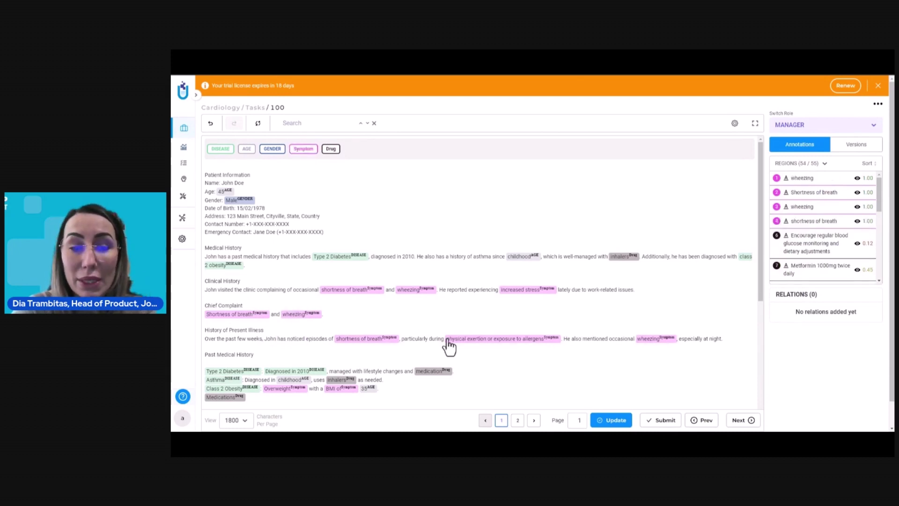
{"action": "left_click", "coordinate": [485, 340]}
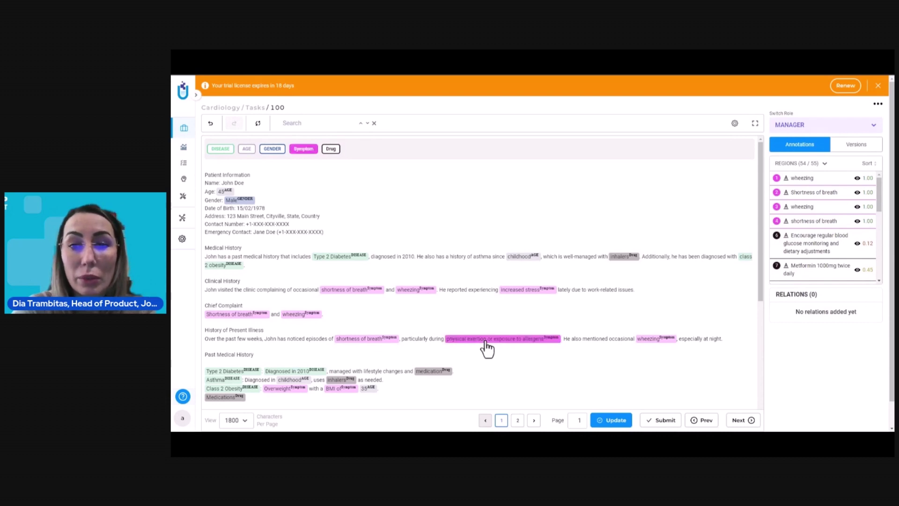
{"action": "key", "text": "BackSpace"}
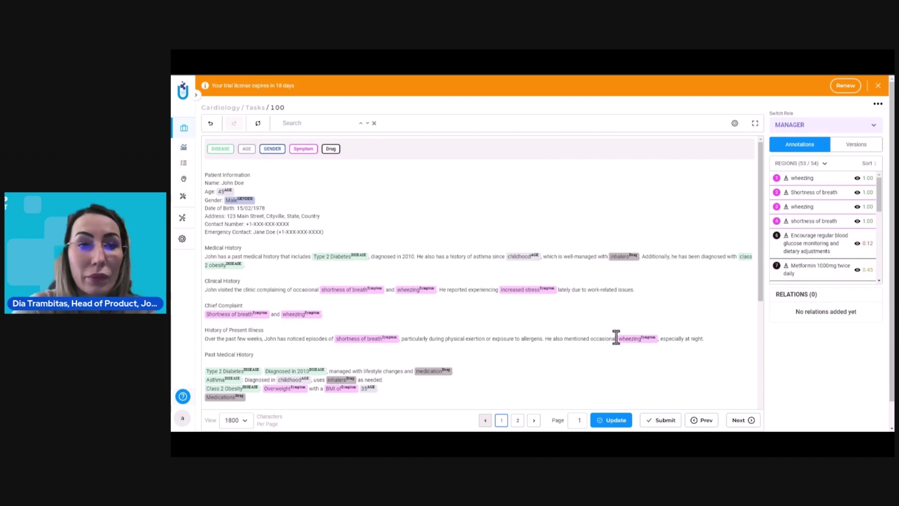
{"action": "key", "text": "alt+Tab"}
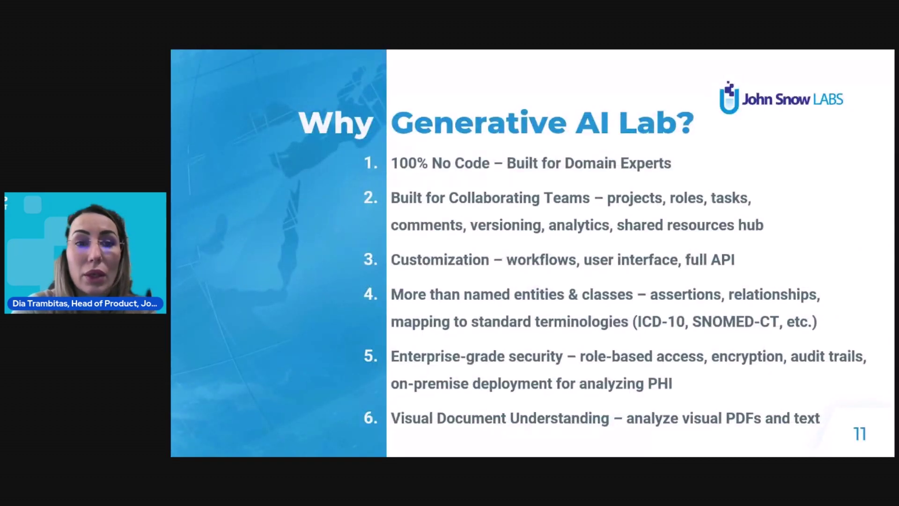